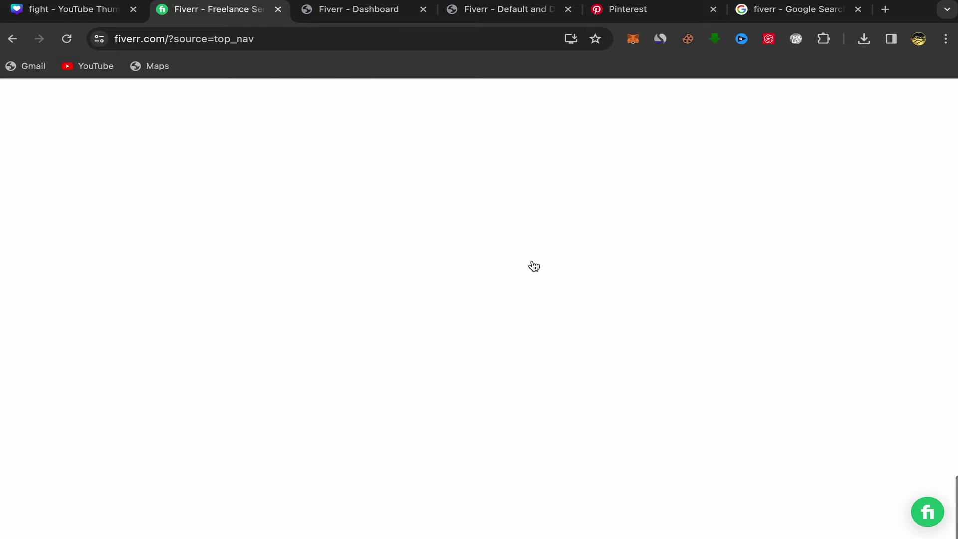
Open the Affiliates page from the Fiverr footer and bring up the sign-up form for joining the program
{"action": "scroll", "coordinate": [531, 265], "scroll_direction": "up", "scroll_amount": 1}
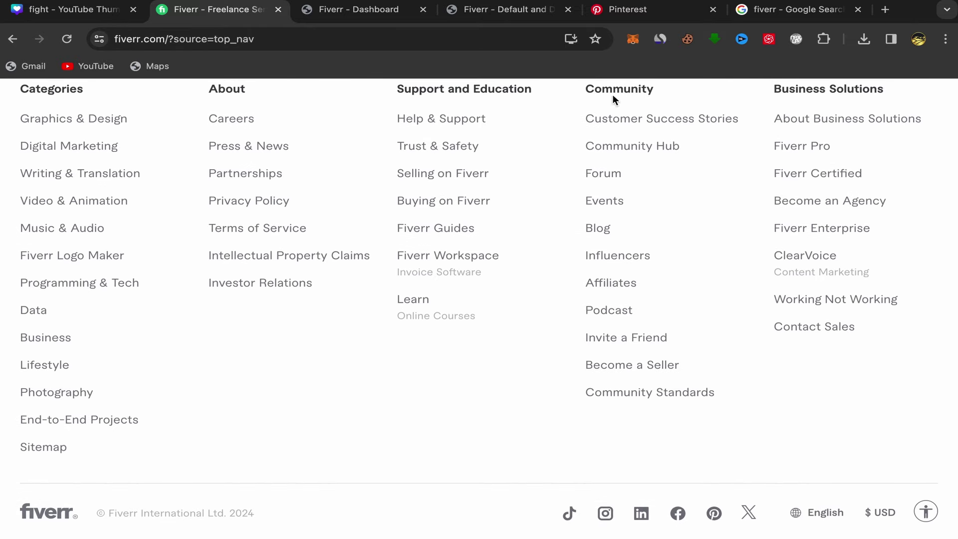
{"action": "left_click", "coordinate": [615, 283]}
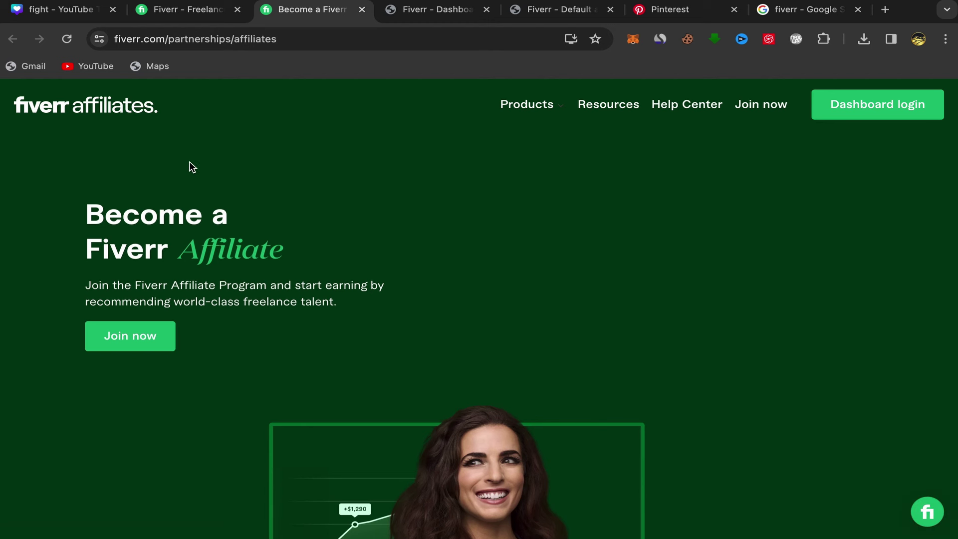
{"action": "left_click", "coordinate": [140, 340]}
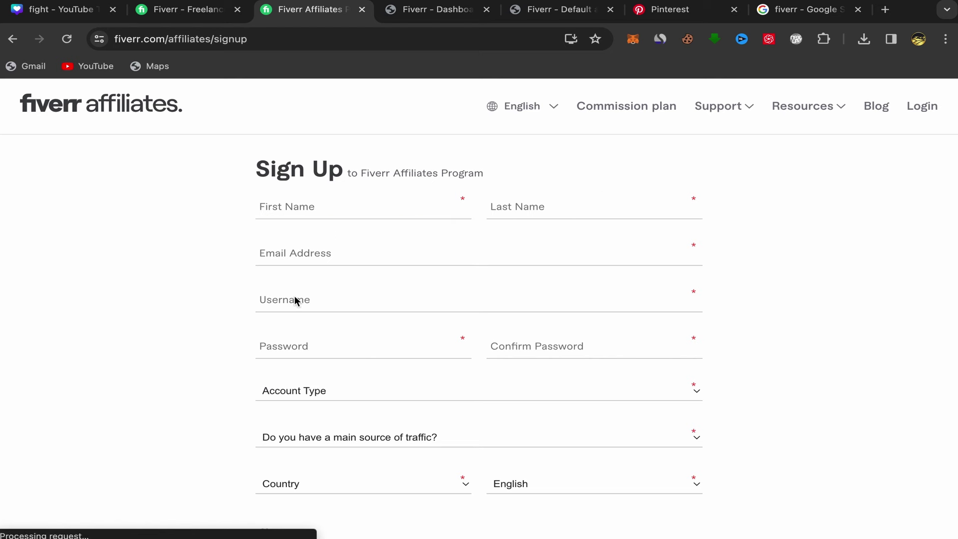
Set the sign-up form's account type to Private and answer No to having a main source of traffic
{"action": "scroll", "coordinate": [286, 297], "scroll_direction": "down", "scroll_amount": 3}
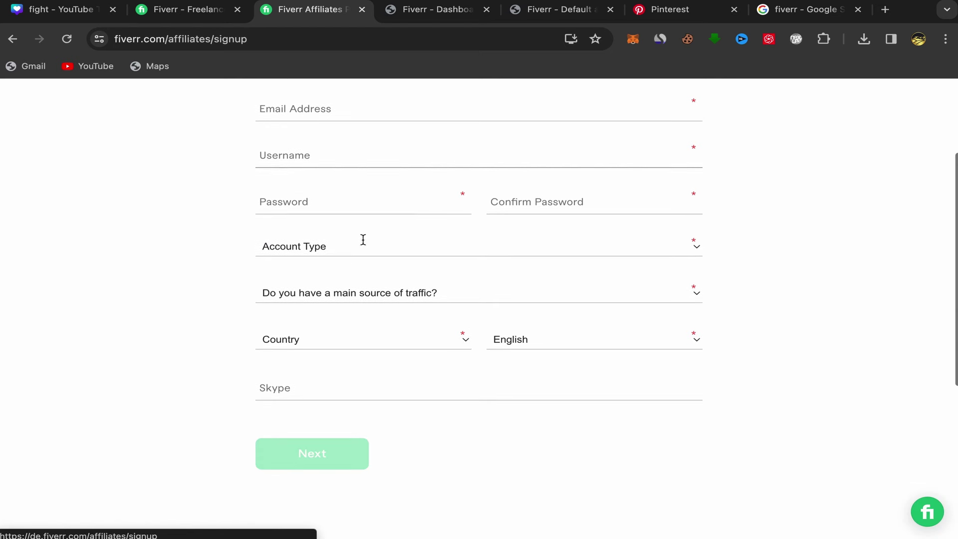
{"action": "left_click", "coordinate": [288, 247]}
{"action": "left_click", "coordinate": [286, 262]}
{"action": "scroll", "coordinate": [287, 264], "scroll_direction": "down", "scroll_amount": 1}
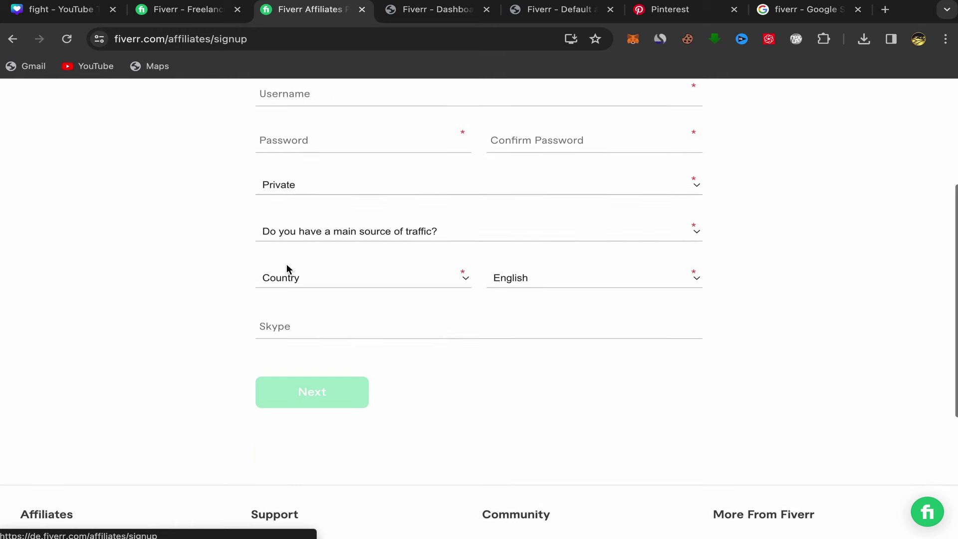
{"action": "left_click", "coordinate": [371, 233]}
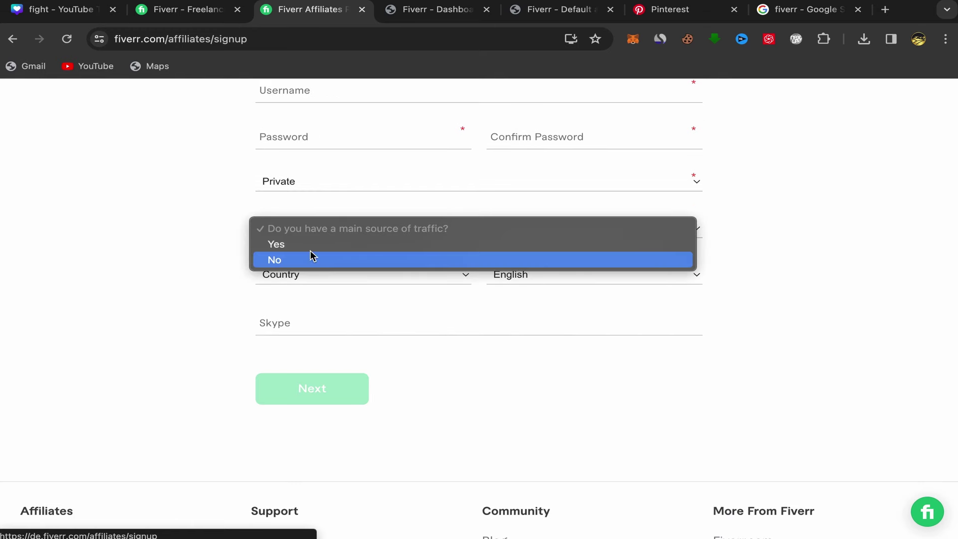
{"action": "left_click", "coordinate": [281, 262]}
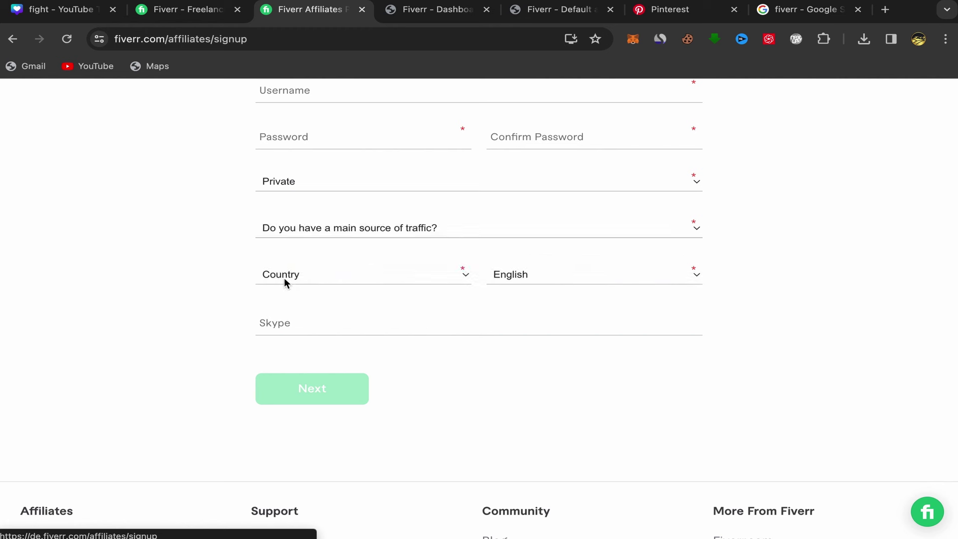
Review the country and language choices and the remaining fields of the affiliate sign-up form without changing them
{"action": "left_click", "coordinate": [283, 277]}
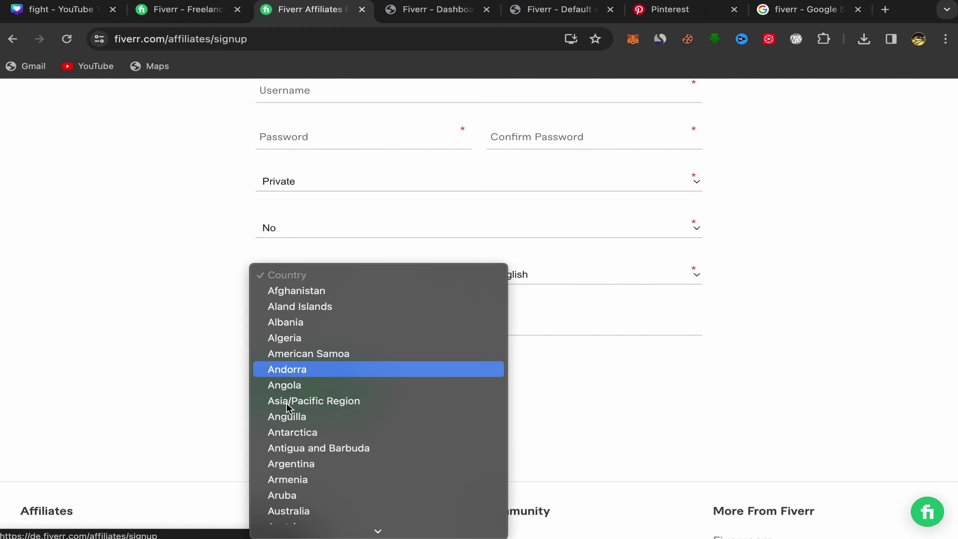
{"action": "left_click", "coordinate": [240, 393]}
{"action": "left_click", "coordinate": [523, 275]}
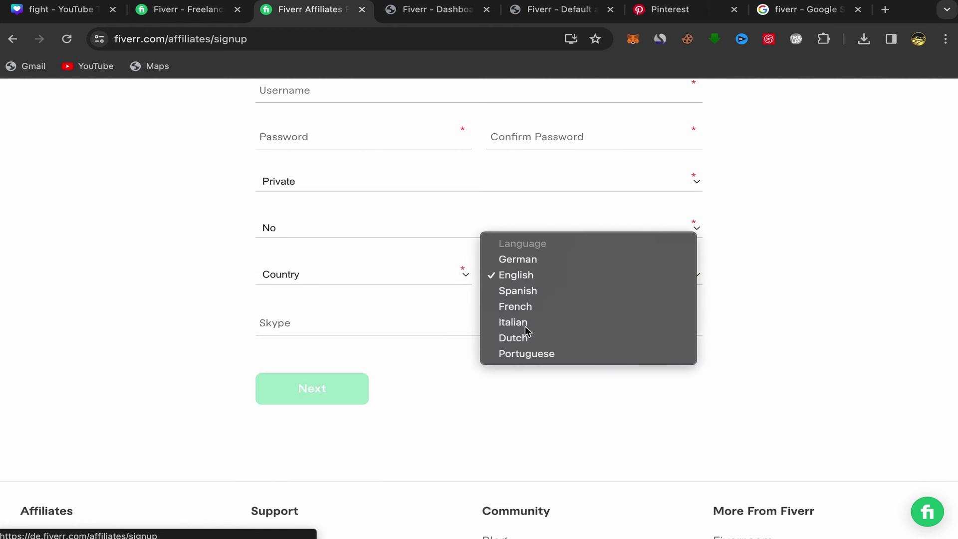
{"action": "left_click", "coordinate": [445, 358]}
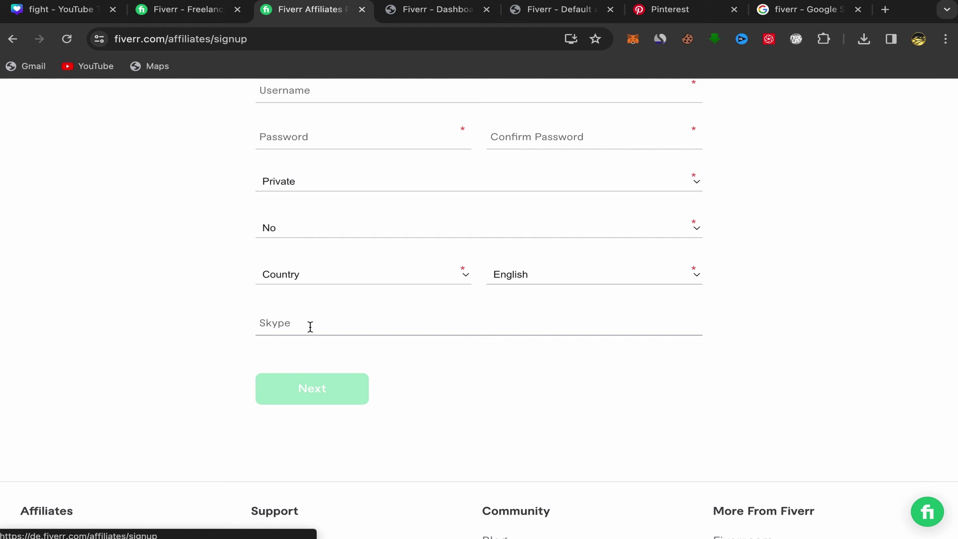
{"action": "scroll", "coordinate": [391, 334], "scroll_direction": "up", "scroll_amount": 3}
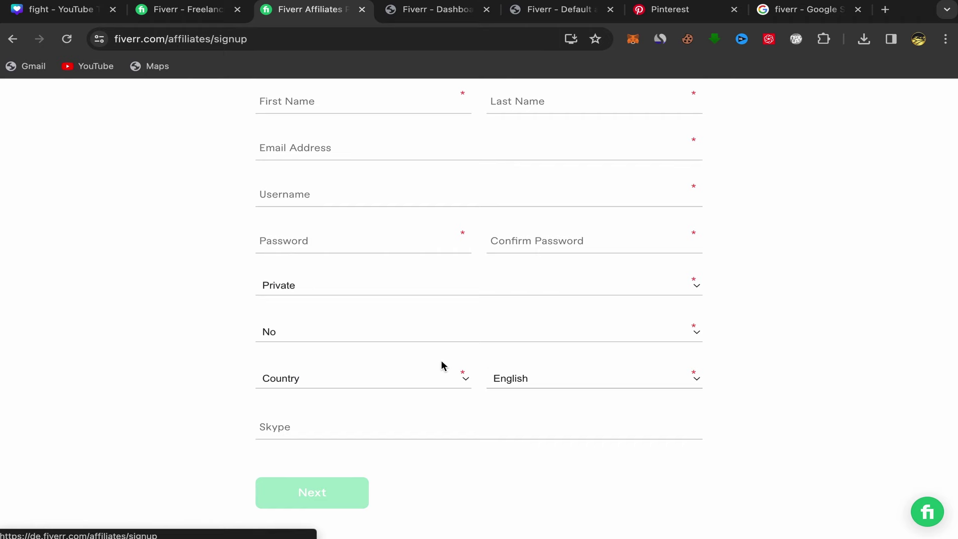
{"action": "scroll", "coordinate": [441, 366], "scroll_direction": "up", "scroll_amount": 3}
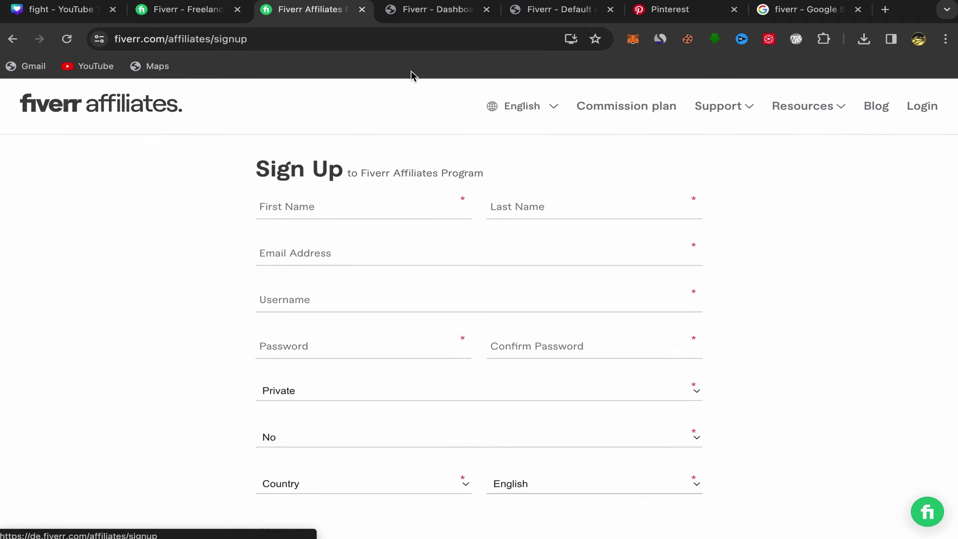
View the Fiverr affiliate dashboard statistics, and search Google for pinterest
{"action": "left_click", "coordinate": [431, 21]}
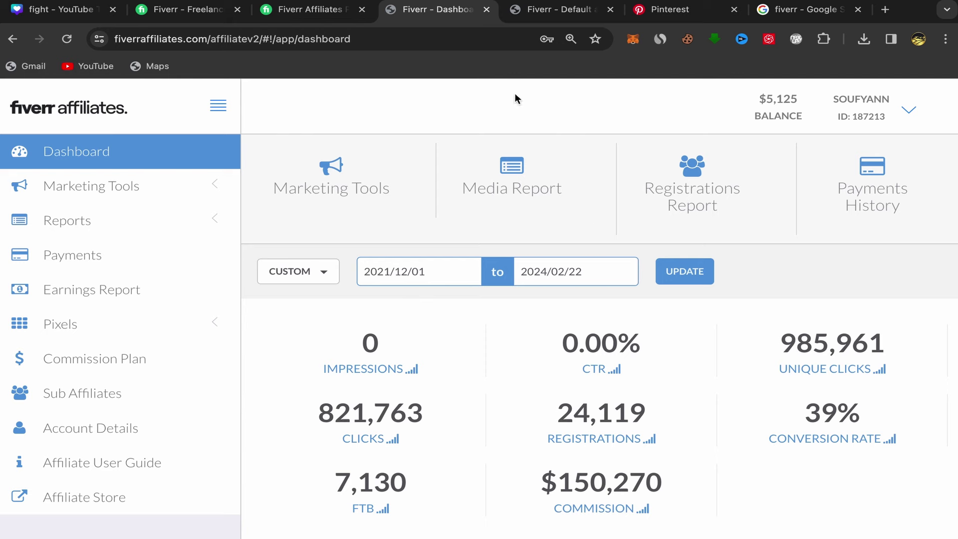
{"action": "left_click", "coordinate": [797, 11]}
{"action": "left_click_drag", "start_coordinate": [234, 113], "coordinate": [156, 115]}
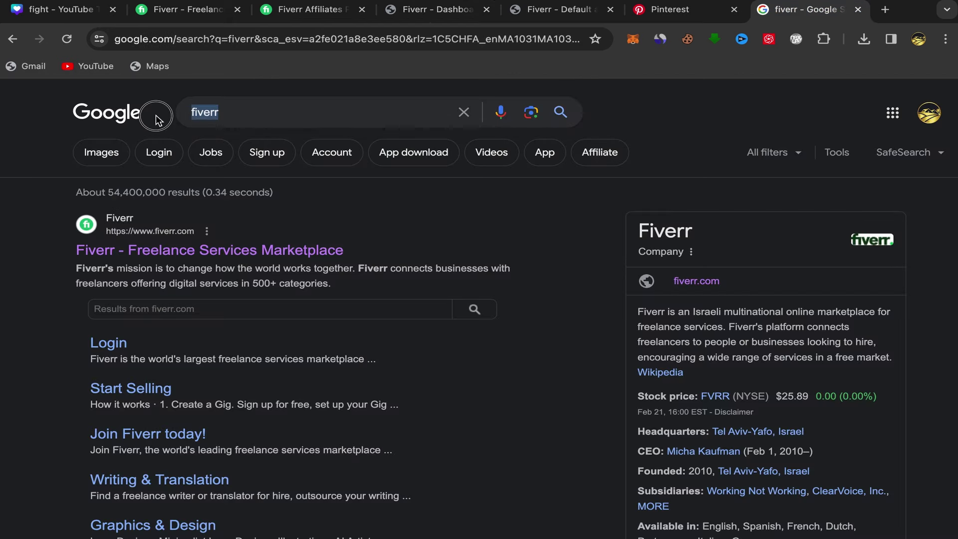
{"action": "type", "text": "pin"}
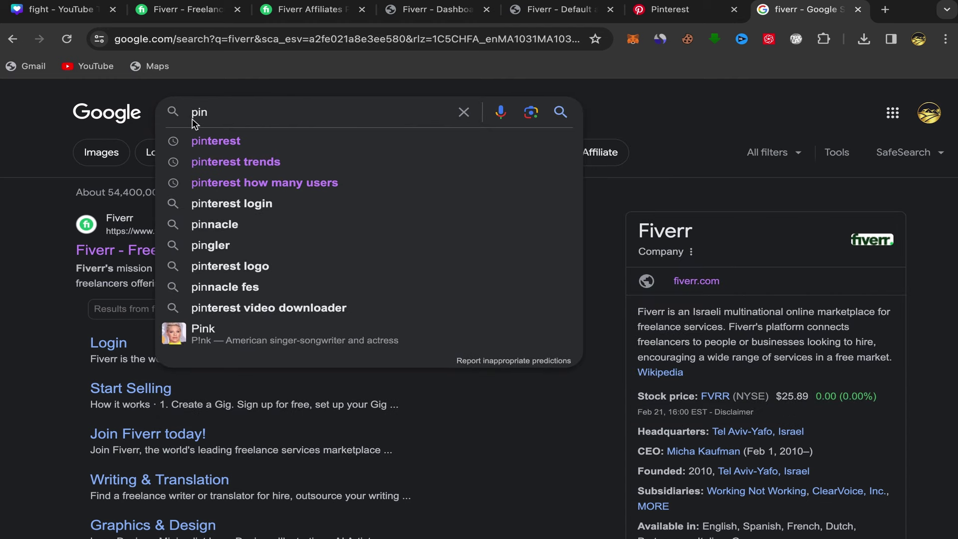
{"action": "left_click", "coordinate": [211, 141]}
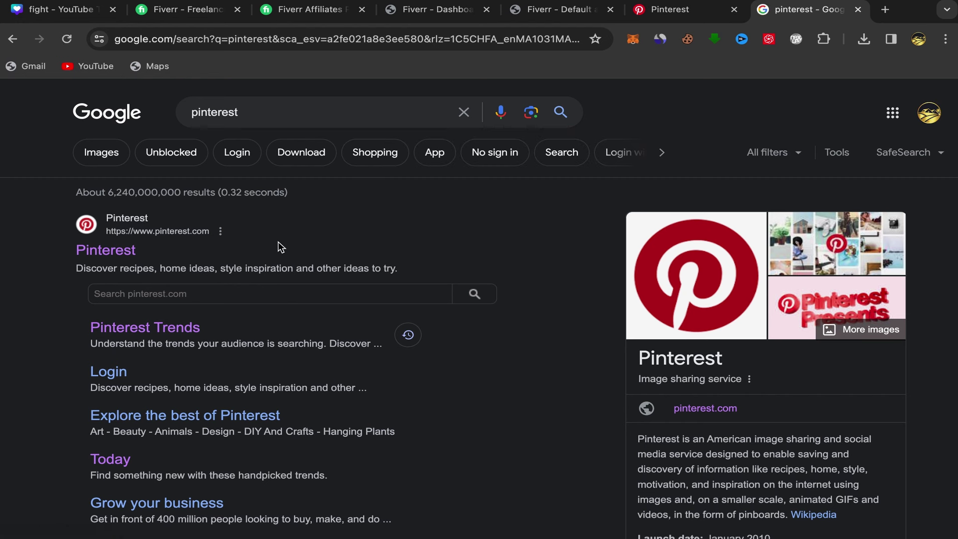
Browse the Pinterest home feed and check the site's traffic figures with the SimilarSites extension
{"action": "left_click", "coordinate": [658, 14]}
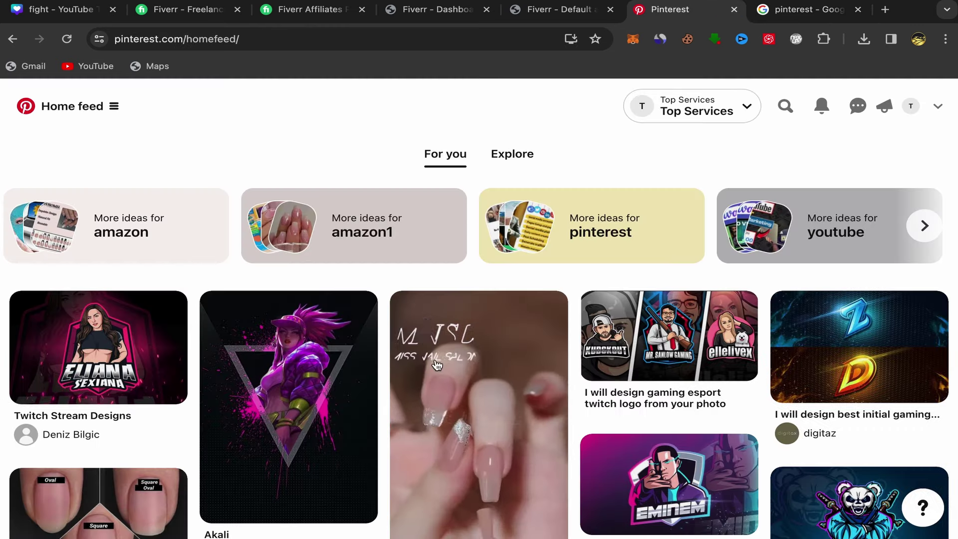
{"action": "scroll", "coordinate": [482, 290], "scroll_direction": "down", "scroll_amount": 3}
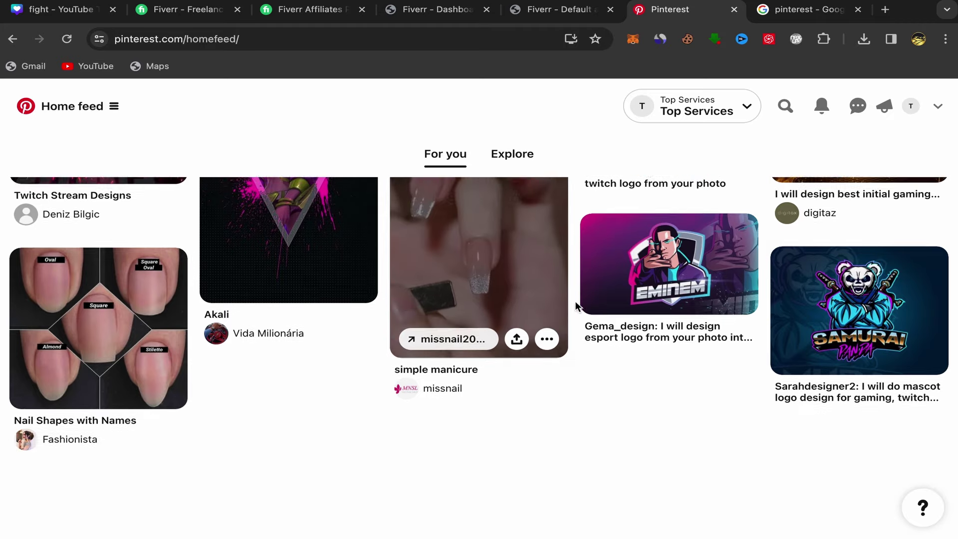
{"action": "scroll", "coordinate": [575, 314], "scroll_direction": "down", "scroll_amount": 4}
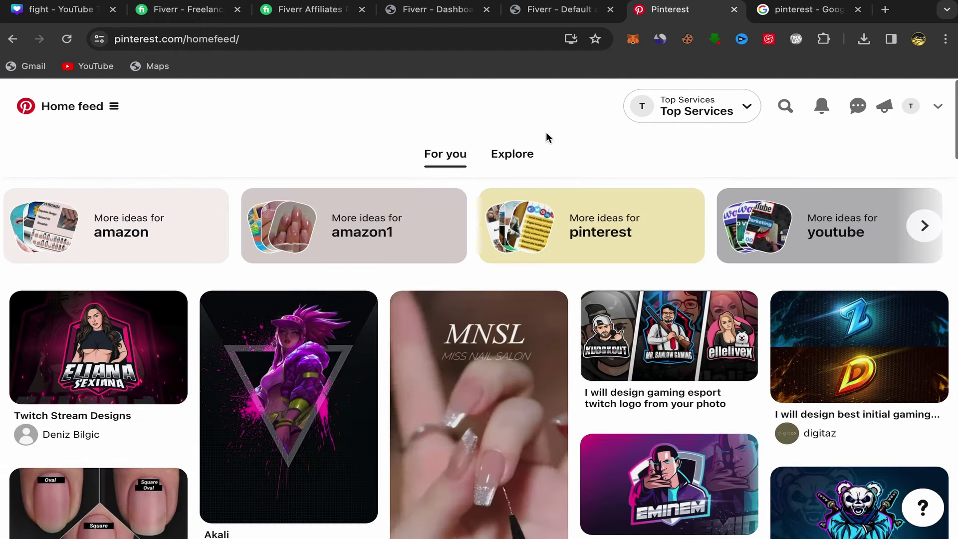
{"action": "left_click", "coordinate": [660, 39]}
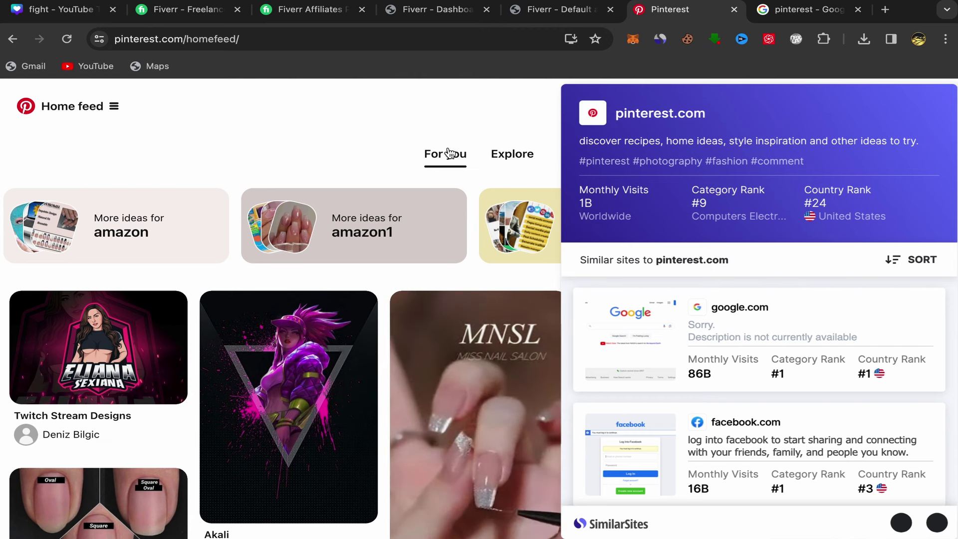
{"action": "left_click", "coordinate": [390, 131]}
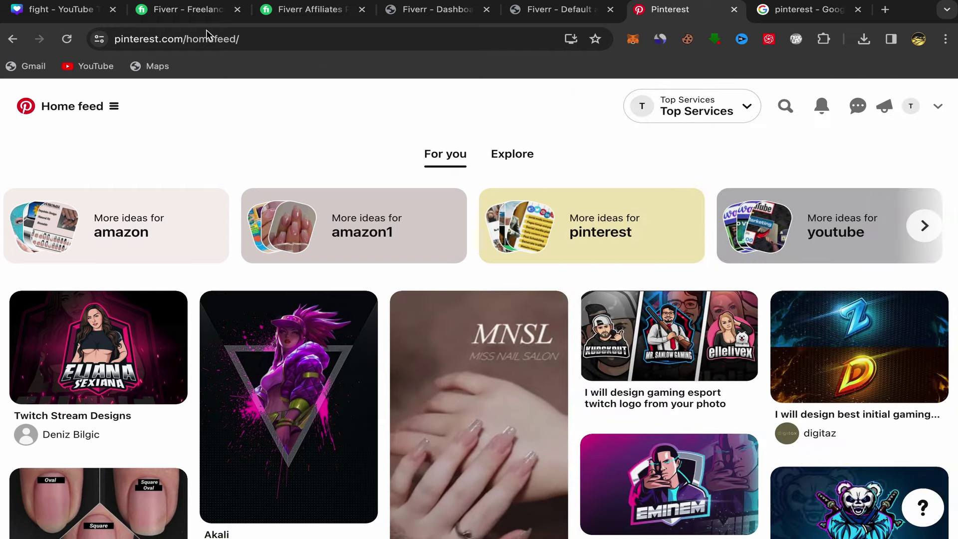
Return to the Fiverr marketplace and search for the recent query "digital products for etsy"
{"action": "left_click", "coordinate": [190, 23]}
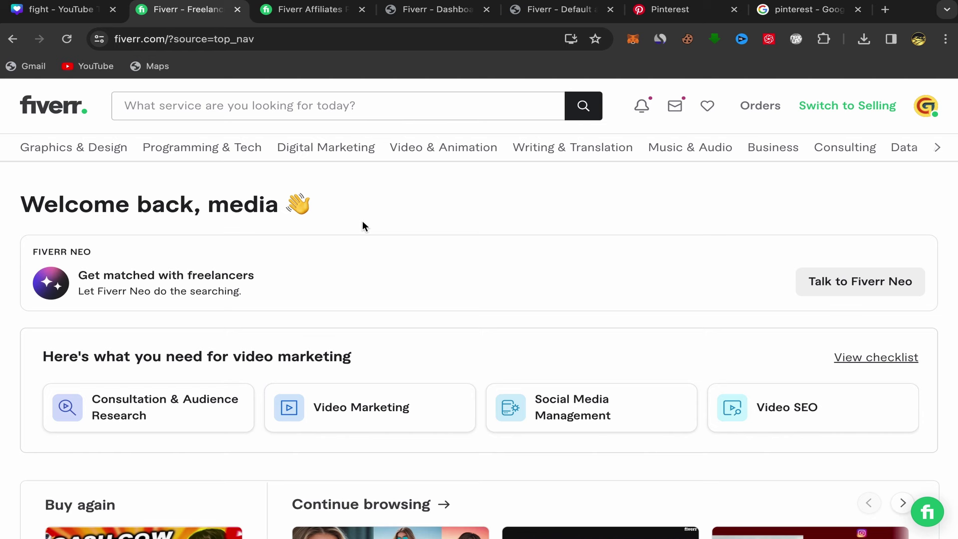
{"action": "left_click", "coordinate": [162, 113]}
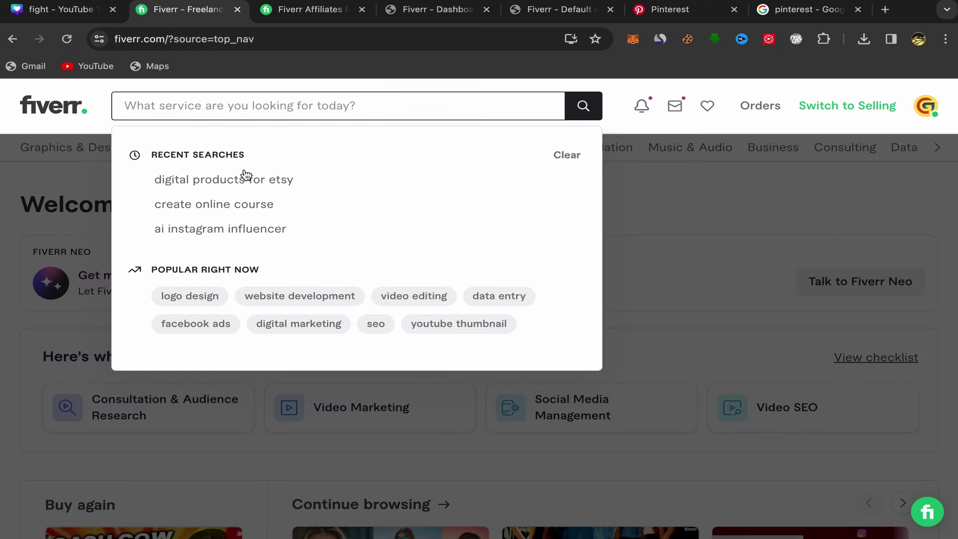
{"action": "left_click", "coordinate": [222, 180]}
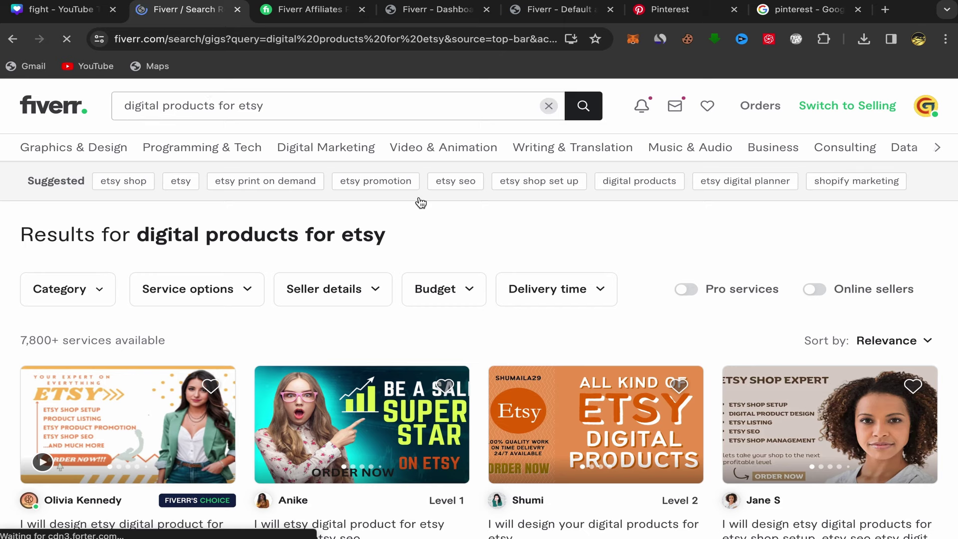
Open the $15 gig "I will design your digital products for etsy" from the results and copy its page URL
{"action": "scroll", "coordinate": [478, 342], "scroll_direction": "down", "scroll_amount": 3}
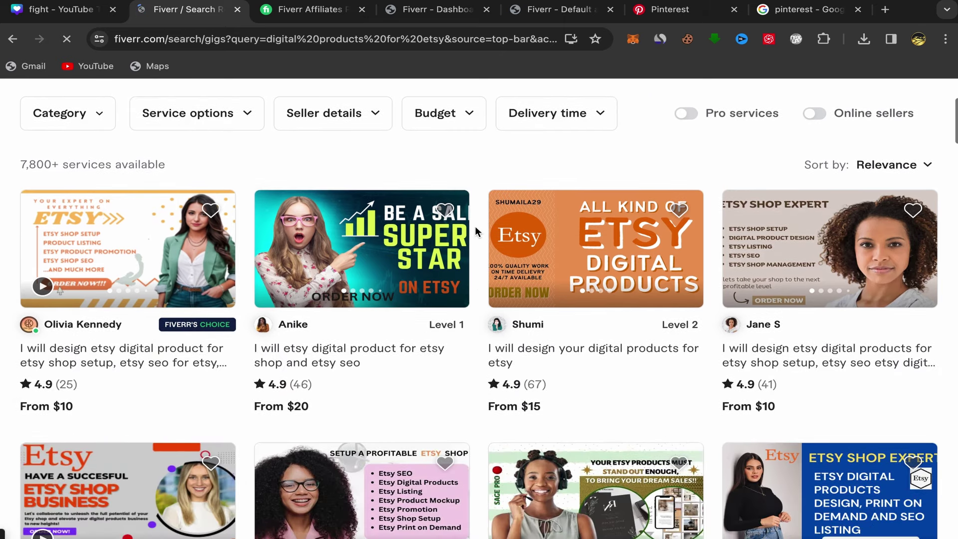
{"action": "scroll", "coordinate": [479, 229], "scroll_direction": "down", "scroll_amount": 2}
{"action": "scroll", "coordinate": [480, 179], "scroll_direction": "down", "scroll_amount": 1}
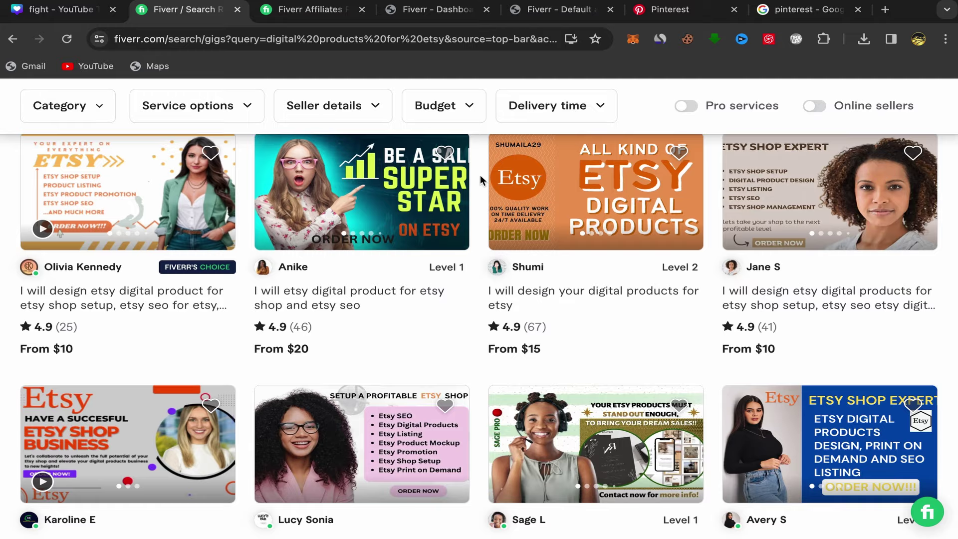
{"action": "scroll", "coordinate": [480, 175], "scroll_direction": "down", "scroll_amount": 2}
{"action": "scroll", "coordinate": [480, 174], "scroll_direction": "up", "scroll_amount": 4}
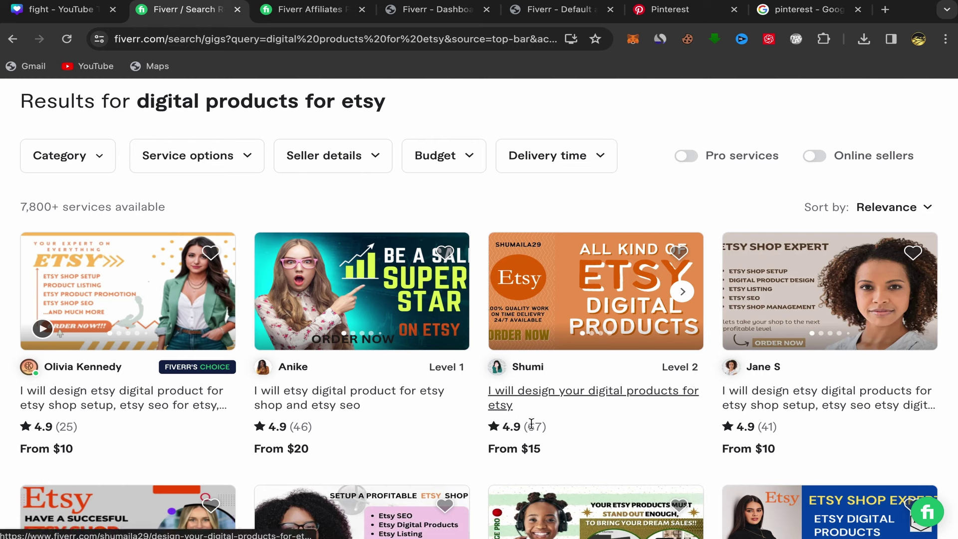
{"action": "left_click", "coordinate": [543, 393]}
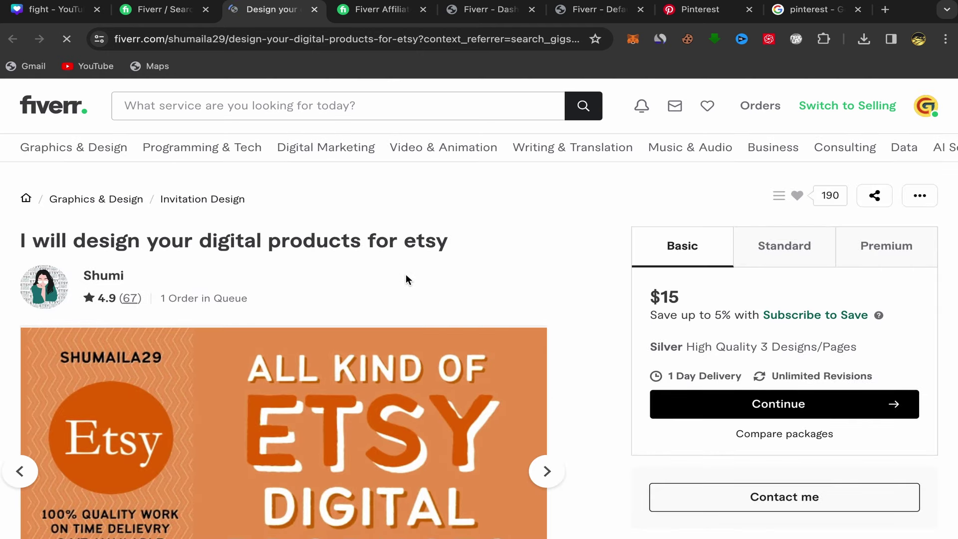
{"action": "right_click", "coordinate": [347, 47]}
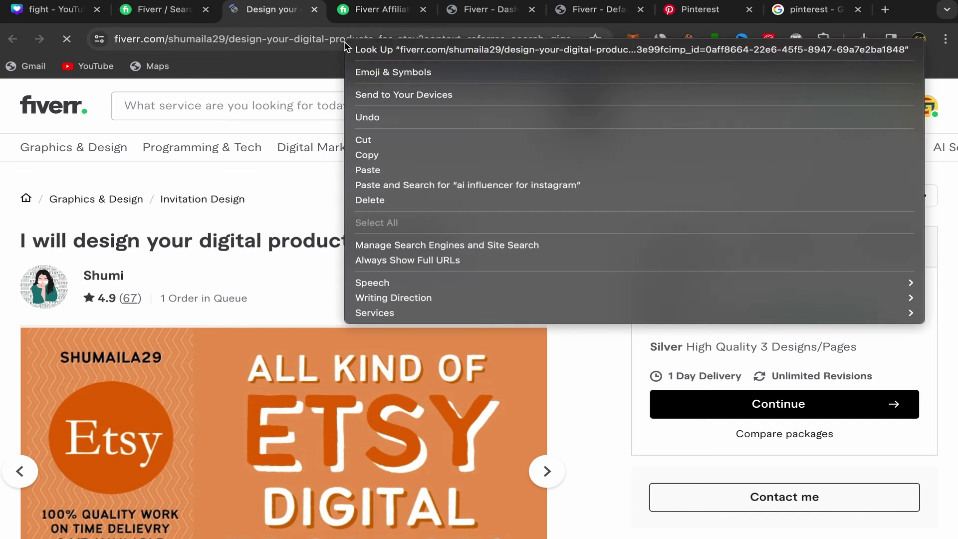
{"action": "left_click", "coordinate": [372, 158]}
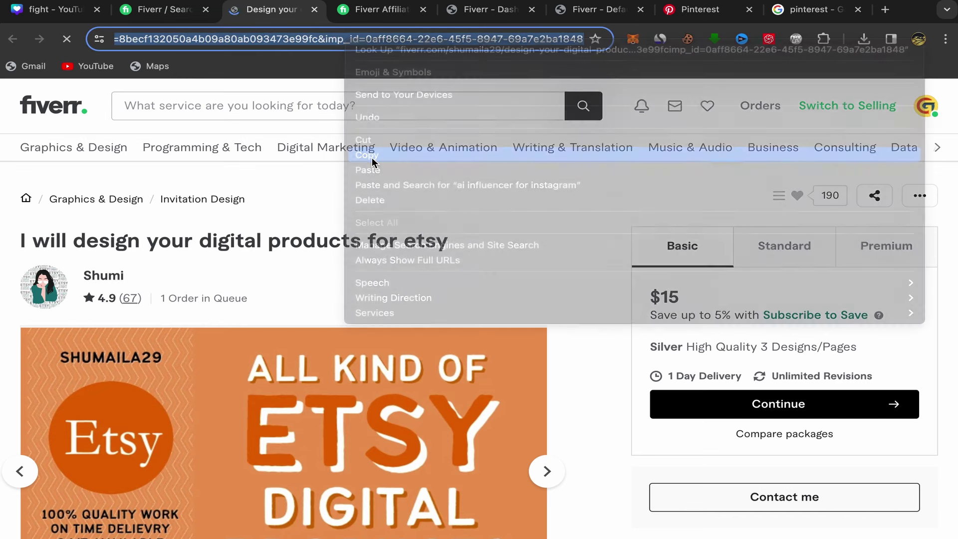
Switch to the Fiverr affiliate account and show the Default and Deep Links marketing tools
{"action": "left_click", "coordinate": [498, 14]}
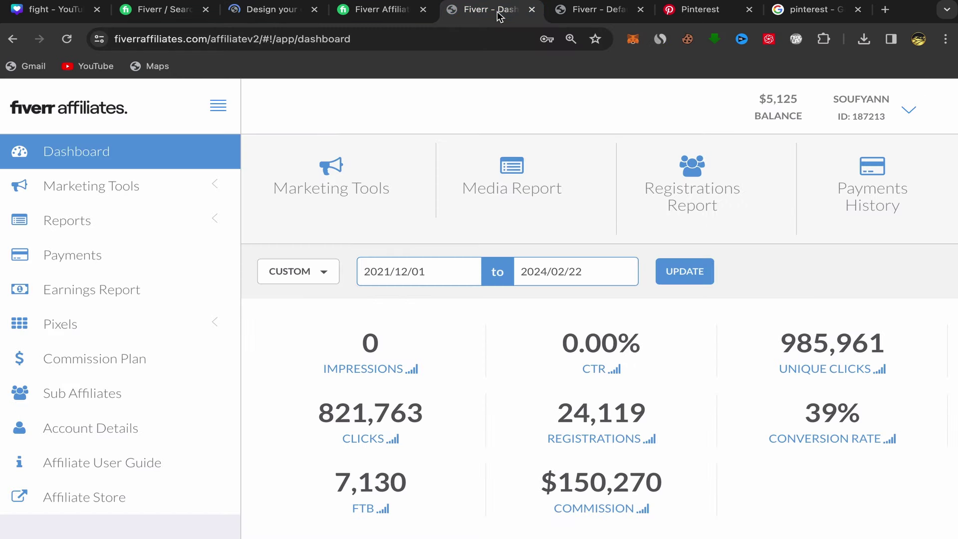
{"action": "left_click", "coordinate": [582, 15]}
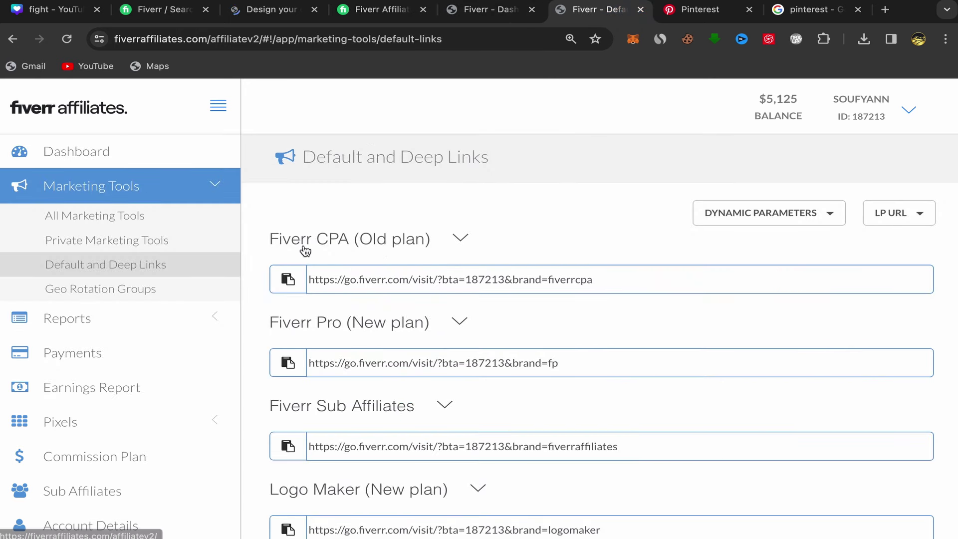
{"action": "left_click", "coordinate": [225, 190]}
{"action": "left_click", "coordinate": [214, 186]}
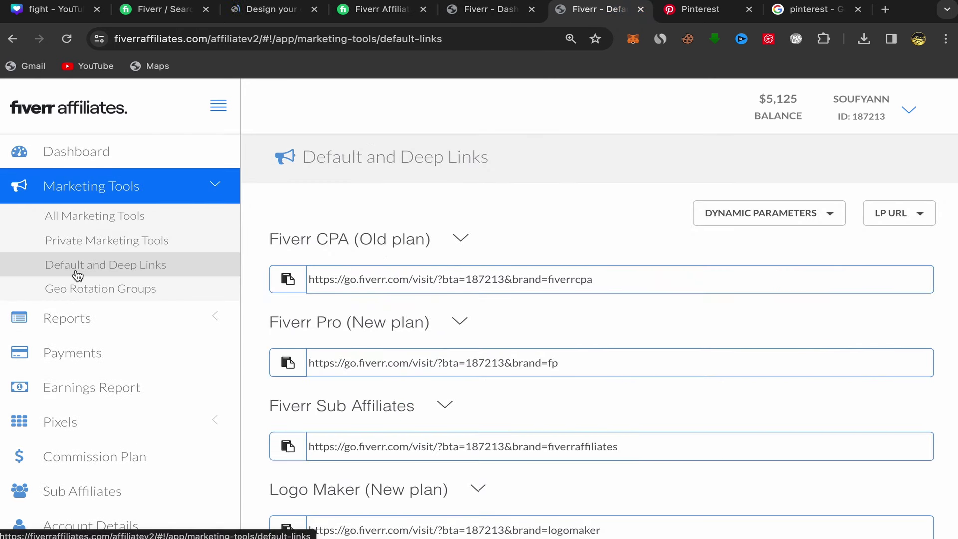
Set the landing page URL of the affiliate links to the copied Etsy digital products gig address
{"action": "left_click", "coordinate": [919, 215]}
{"action": "left_click", "coordinate": [665, 273]}
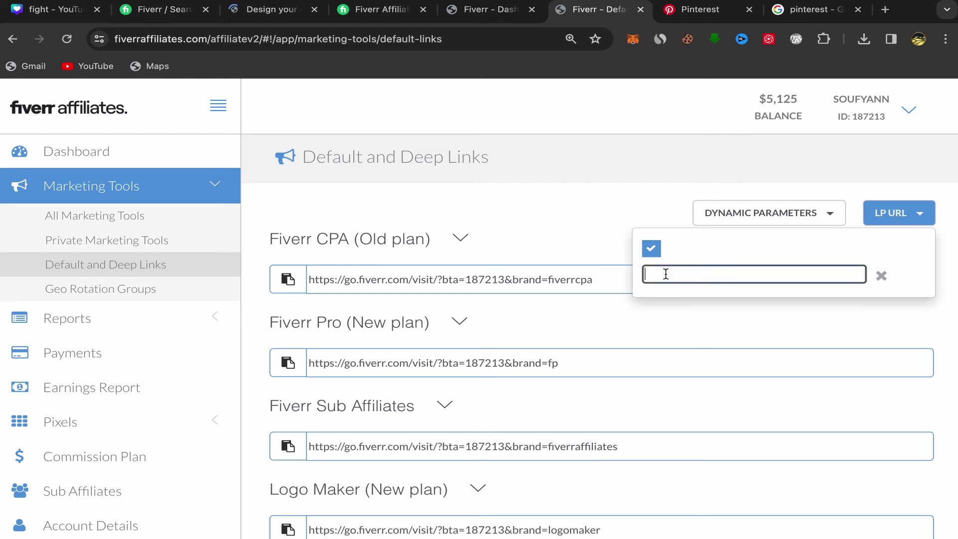
{"action": "right_click", "coordinate": [663, 273]}
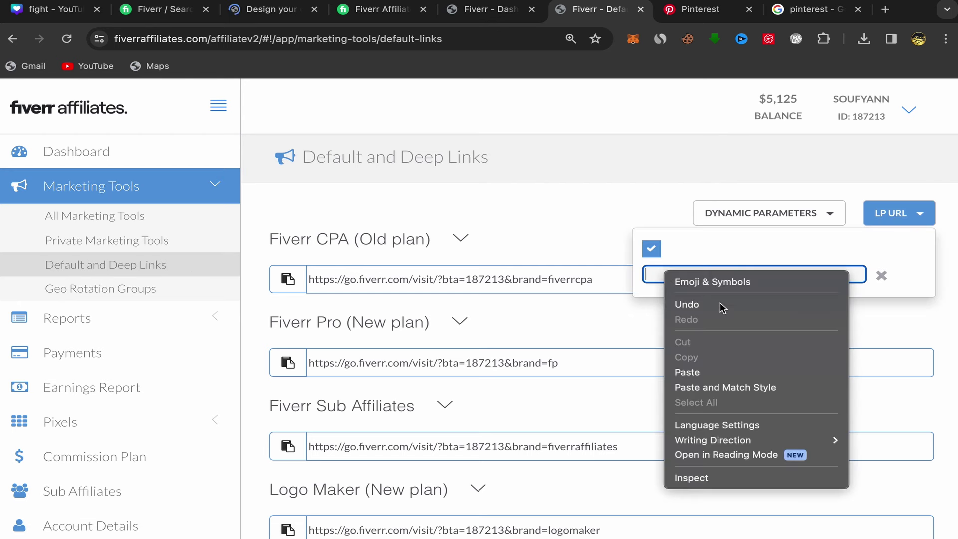
{"action": "left_click", "coordinate": [686, 371]}
{"action": "key", "text": "ctrl+v"}
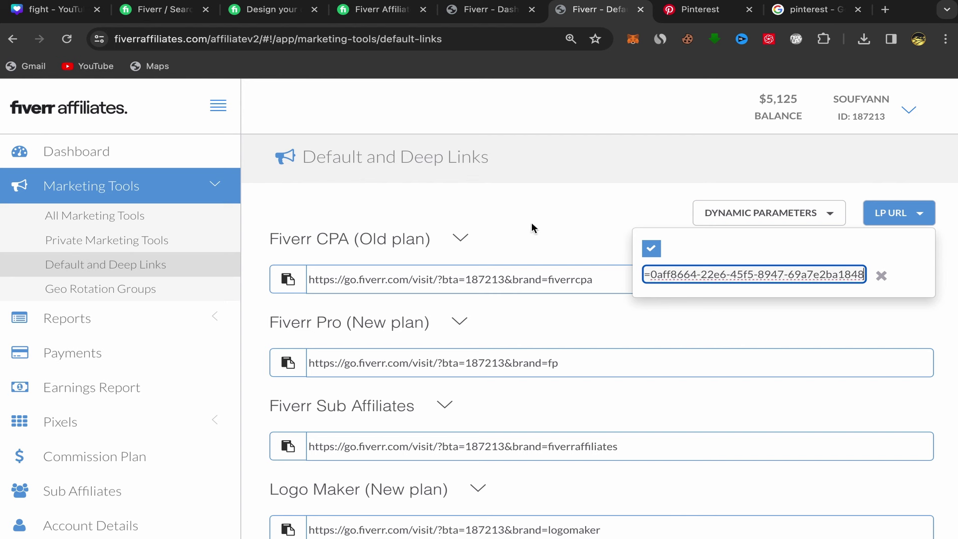
{"action": "left_click", "coordinate": [538, 213]}
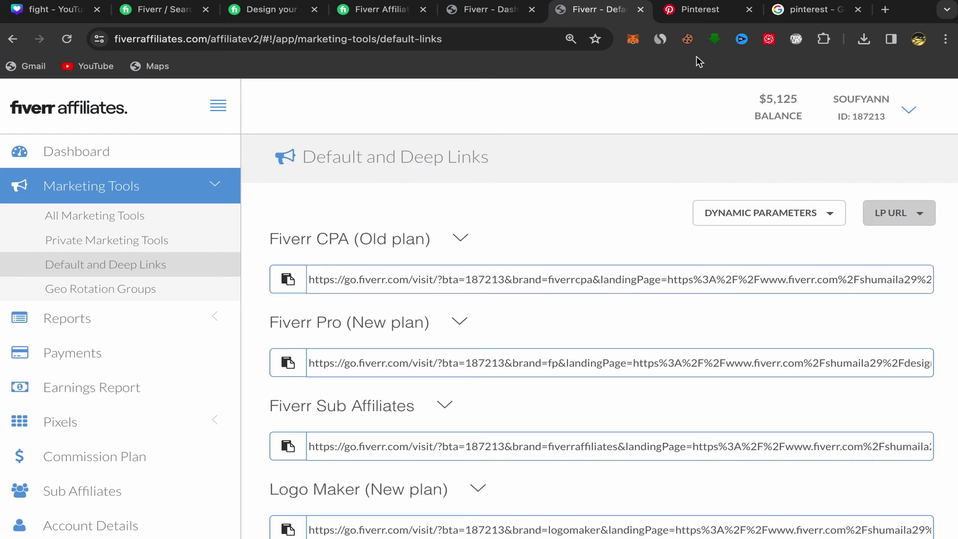
Switch to Pinterest and start creating a new organic Pin
{"action": "left_click", "coordinate": [708, 12]}
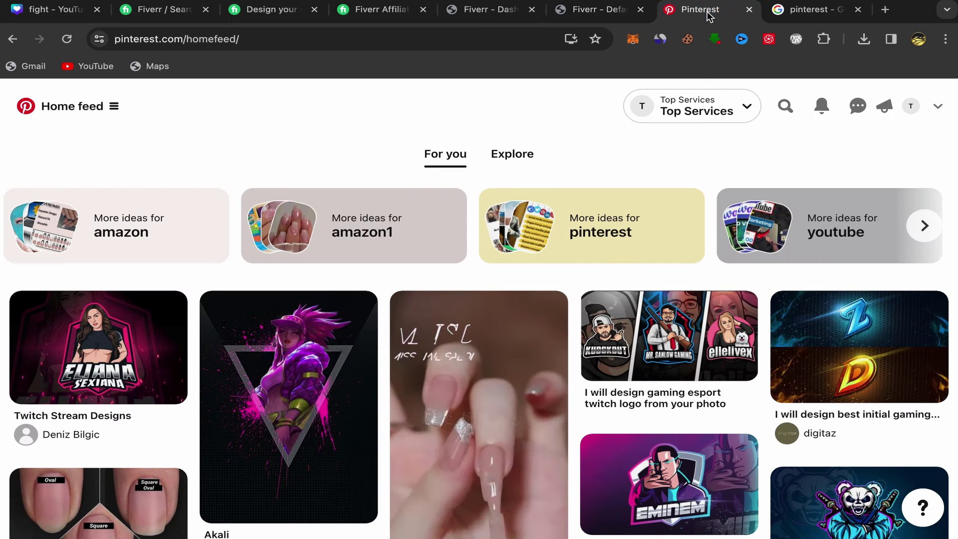
{"action": "left_click", "coordinate": [101, 105]}
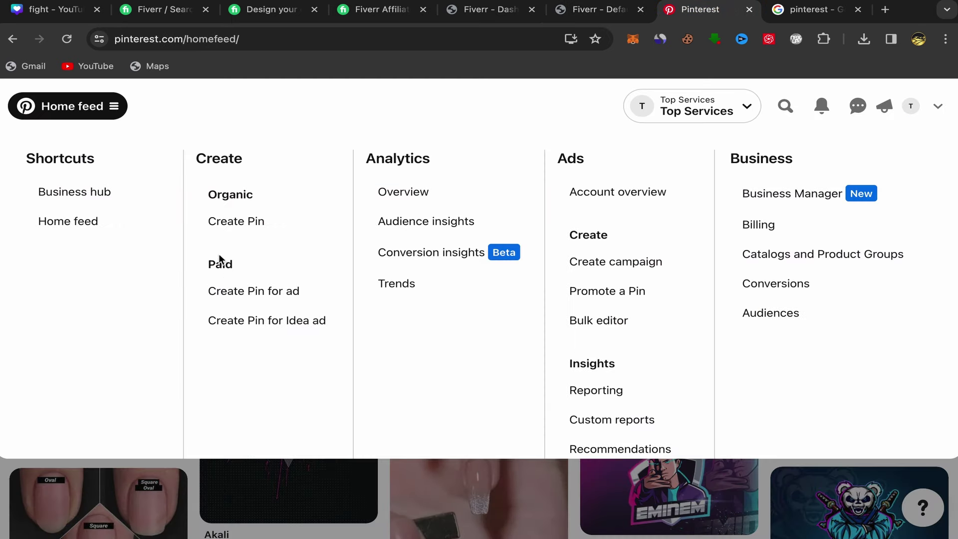
{"action": "left_click", "coordinate": [233, 226]}
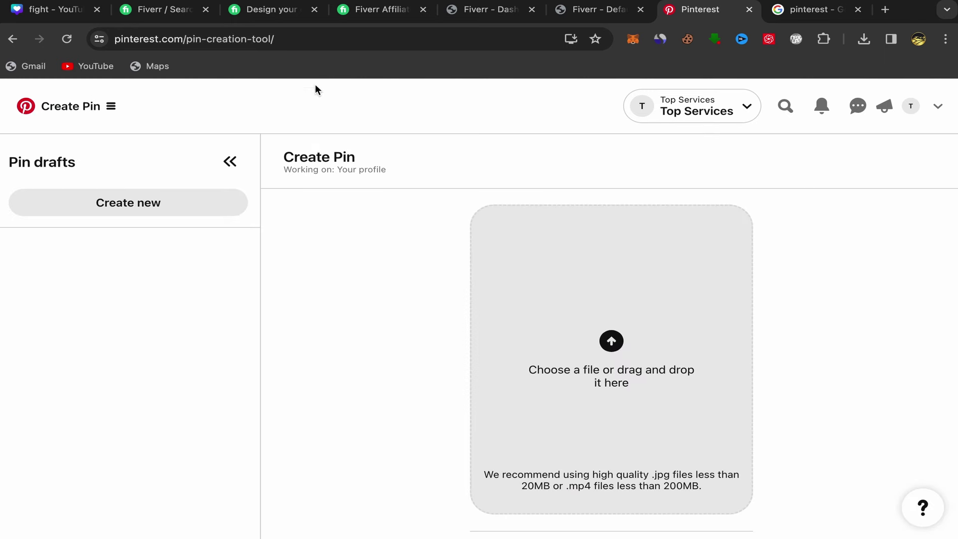
Return to the Fiverr gig page, enlarge its main gallery image and save it to Downloads as "digital etsy"
{"action": "left_click", "coordinate": [269, 10]}
{"action": "scroll", "coordinate": [379, 246], "scroll_direction": "down", "scroll_amount": 3}
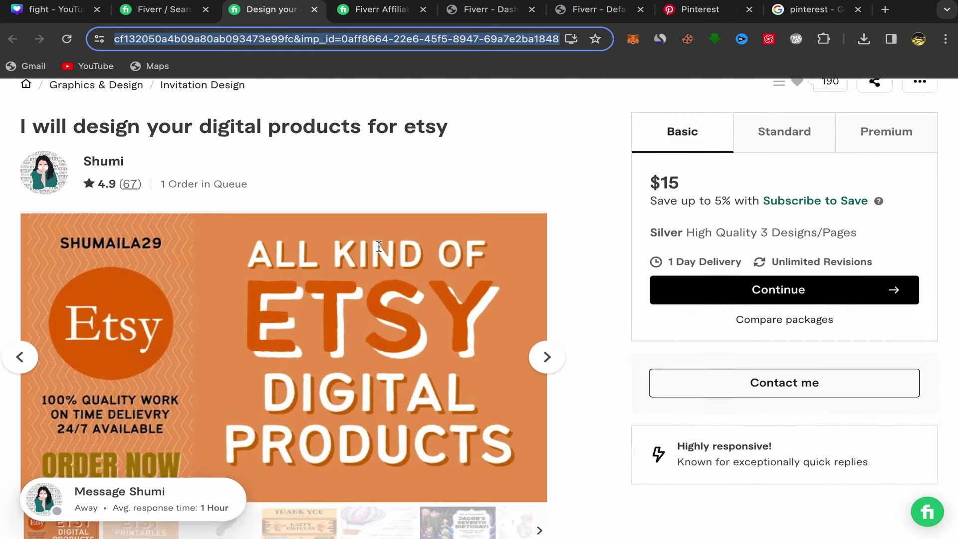
{"action": "left_click", "coordinate": [287, 291]}
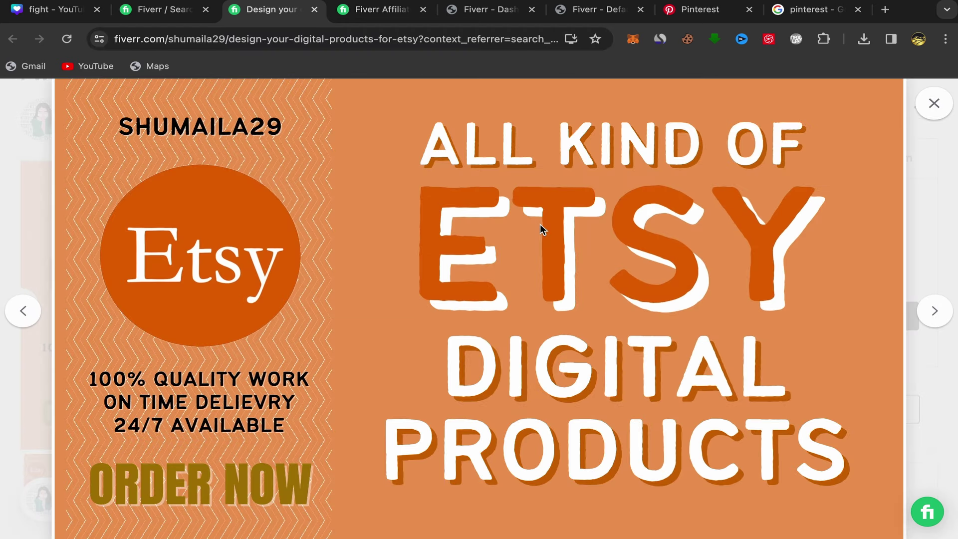
{"action": "right_click", "coordinate": [539, 224]}
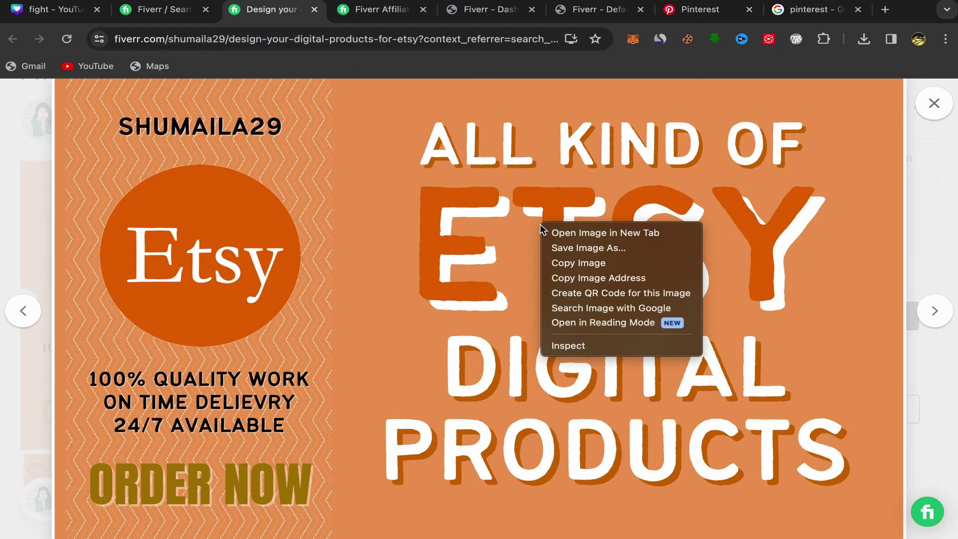
{"action": "left_click", "coordinate": [593, 248]}
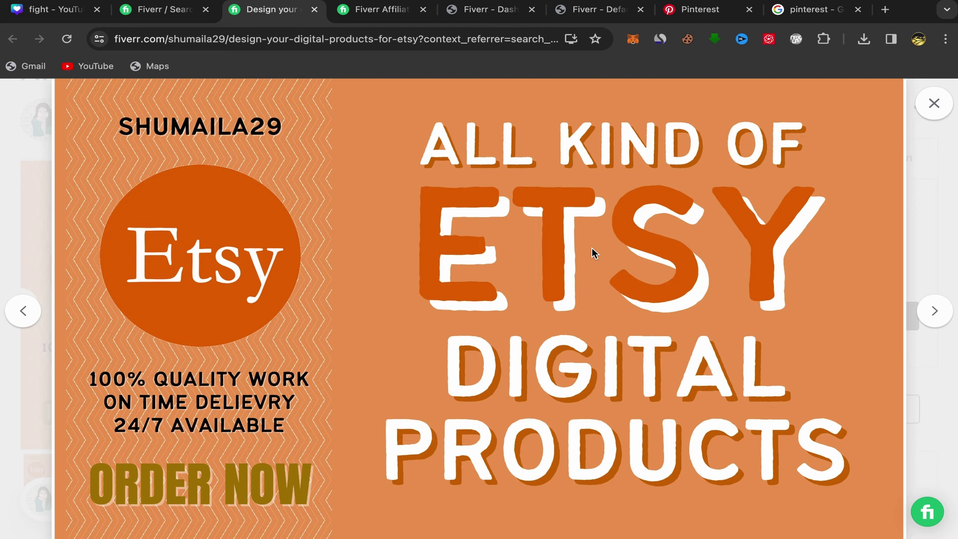
{"action": "type", "text": "digital etsy"}
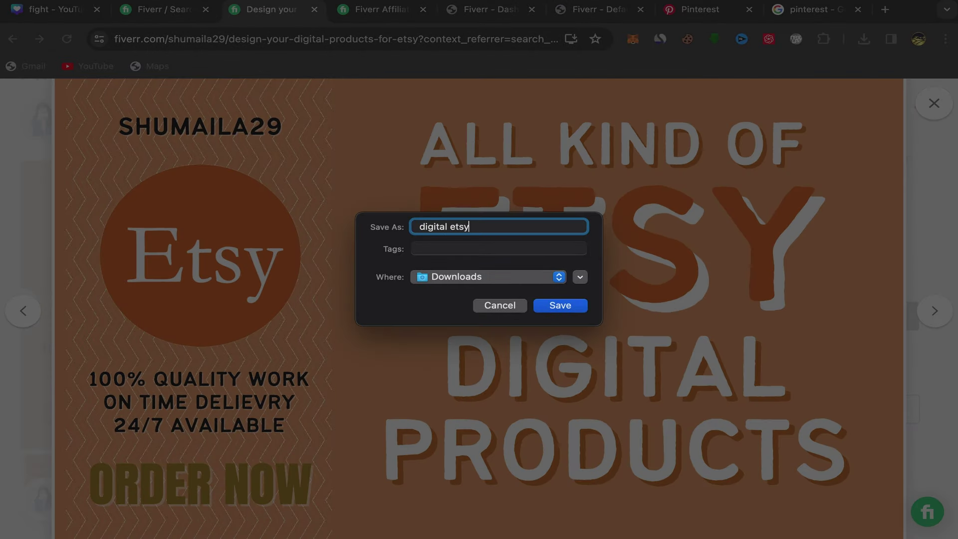
{"action": "key", "text": "Return"}
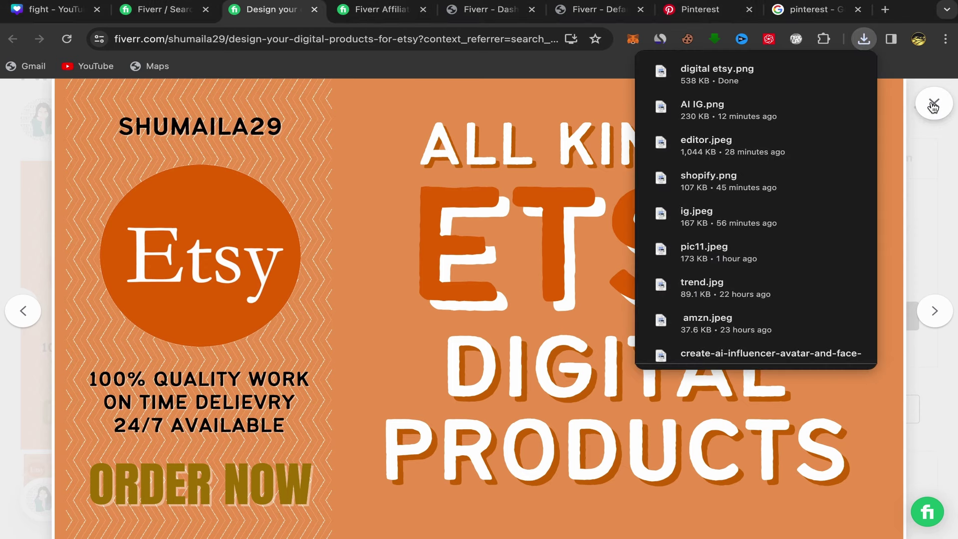
{"action": "left_click", "coordinate": [902, 105]}
Upload digital etsy.png from Downloads as the image of the new Pinterest Pin
{"action": "left_click", "coordinate": [709, 10]}
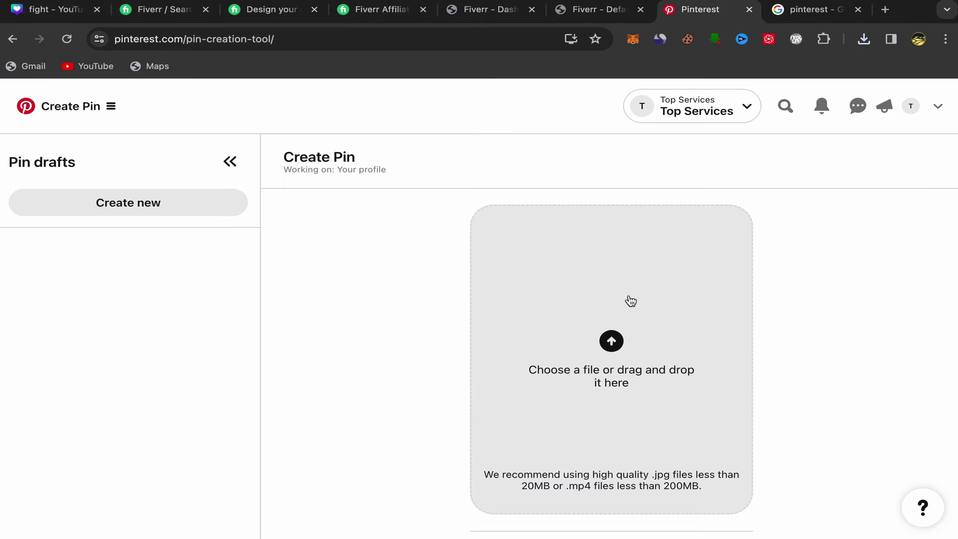
{"action": "left_click", "coordinate": [612, 344]}
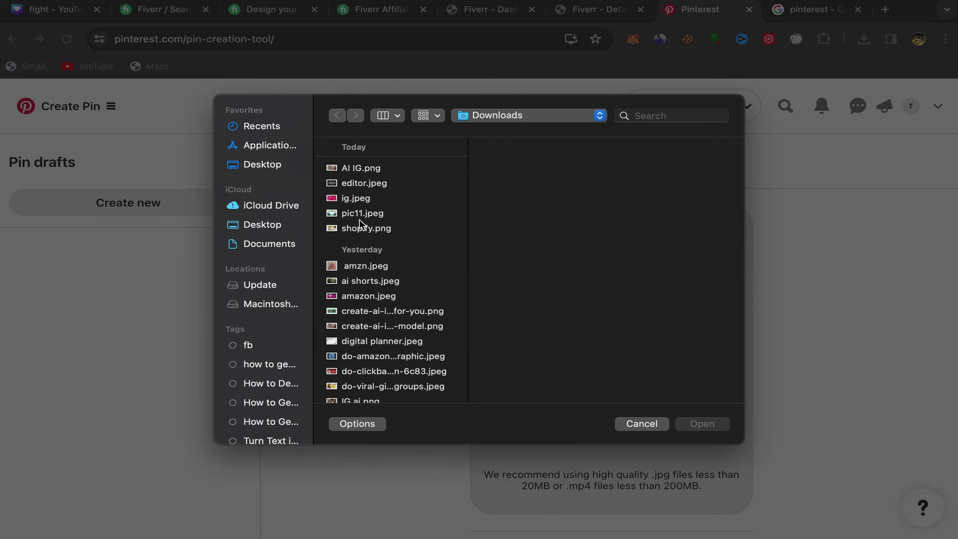
{"action": "left_click", "coordinate": [369, 185]}
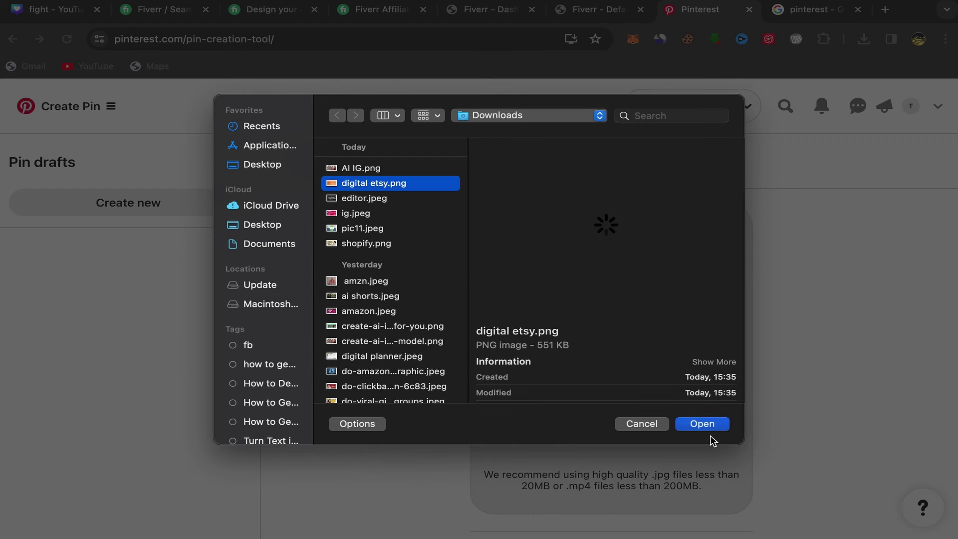
{"action": "left_click", "coordinate": [701, 423]}
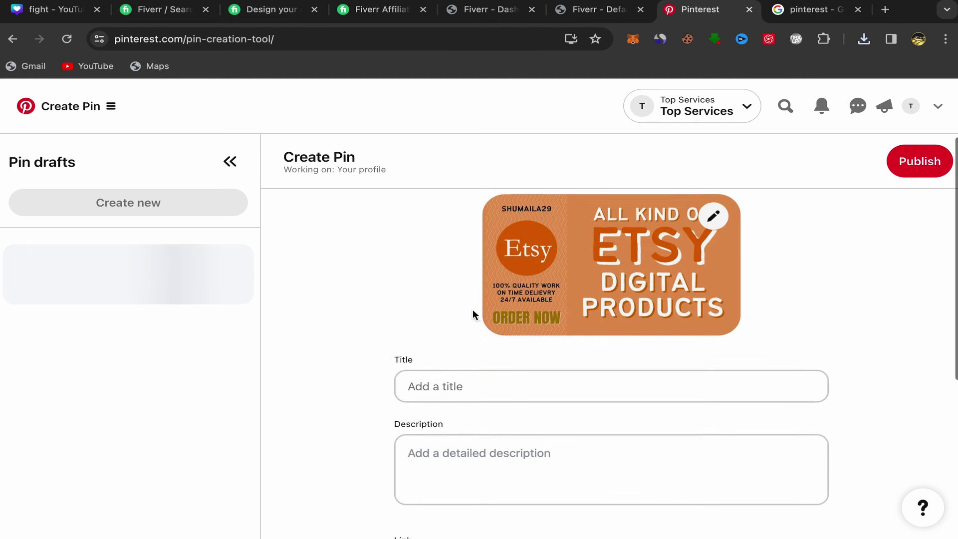
{"action": "scroll", "coordinate": [472, 309], "scroll_direction": "down", "scroll_amount": 1}
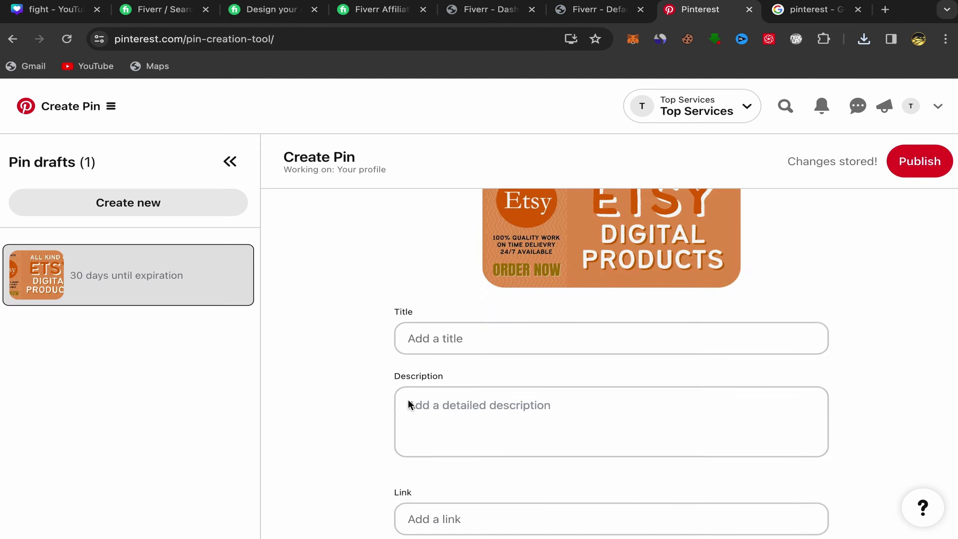
Copy the title "I will design your digital products for etsy" from the Fiverr gig and paste it as the Pin title
{"action": "left_click", "coordinate": [277, 22]}
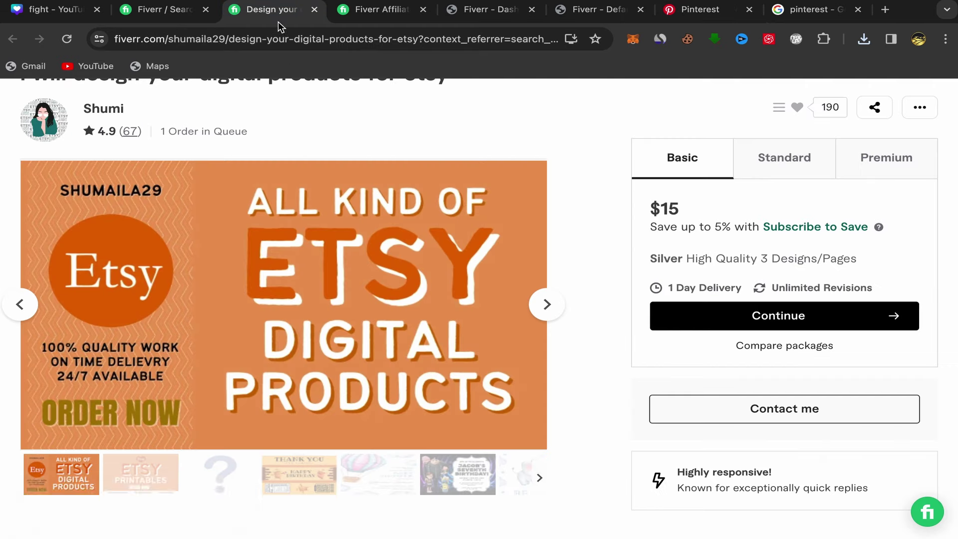
{"action": "scroll", "coordinate": [319, 150], "scroll_direction": "up", "scroll_amount": 4}
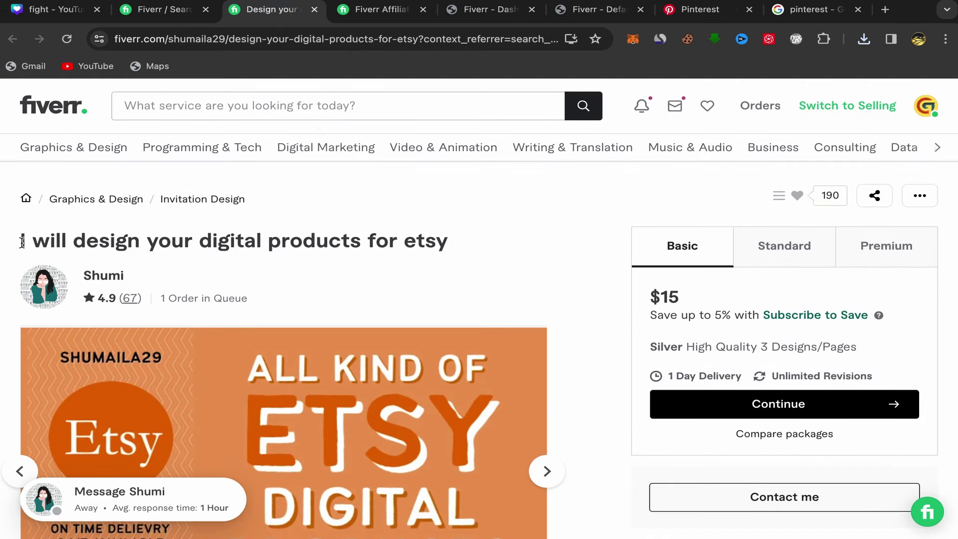
{"action": "left_click_drag", "start_coordinate": [22, 242], "coordinate": [457, 250]}
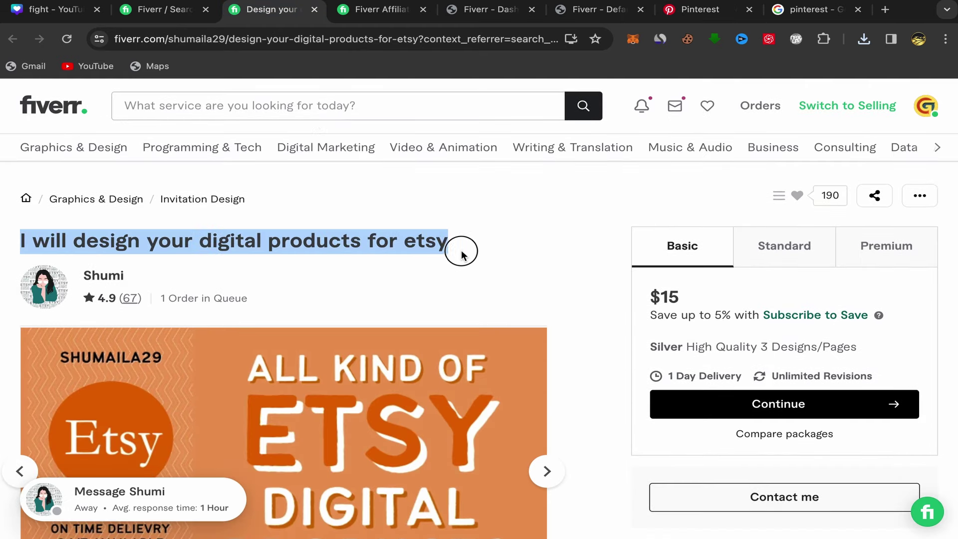
{"action": "right_click", "coordinate": [394, 243]}
{"action": "left_click", "coordinate": [423, 271]}
{"action": "left_click", "coordinate": [698, 13]}
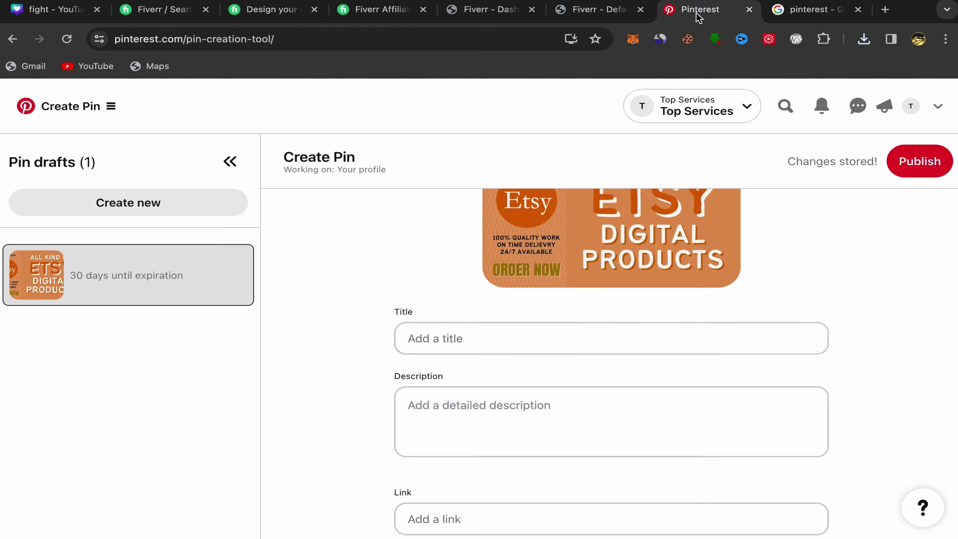
{"action": "left_click", "coordinate": [420, 341]}
{"action": "right_click", "coordinate": [419, 339]}
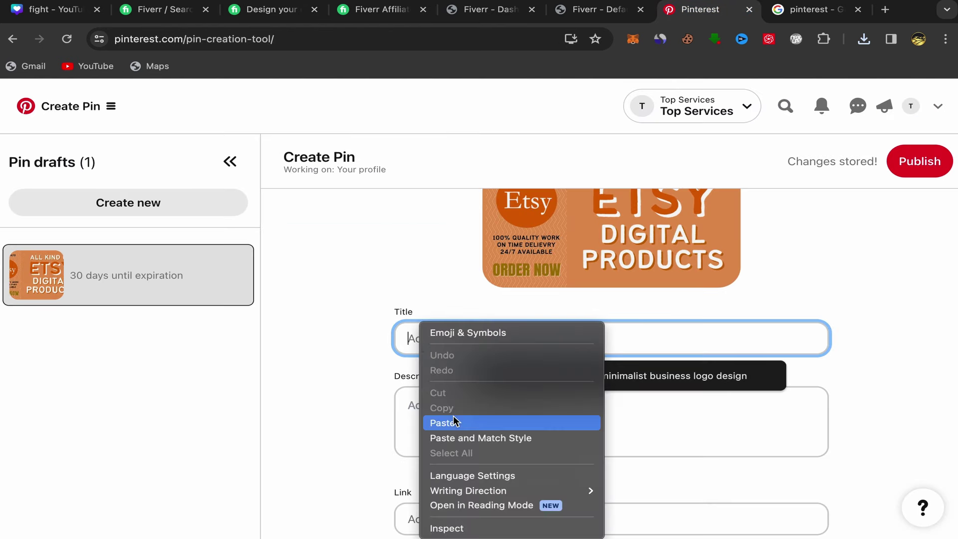
{"action": "left_click", "coordinate": [438, 421]}
Copy the "About this gig" text from "I will design your digital product" through "whatever you want :)" on the Fiverr page
{"action": "left_click", "coordinate": [428, 403]}
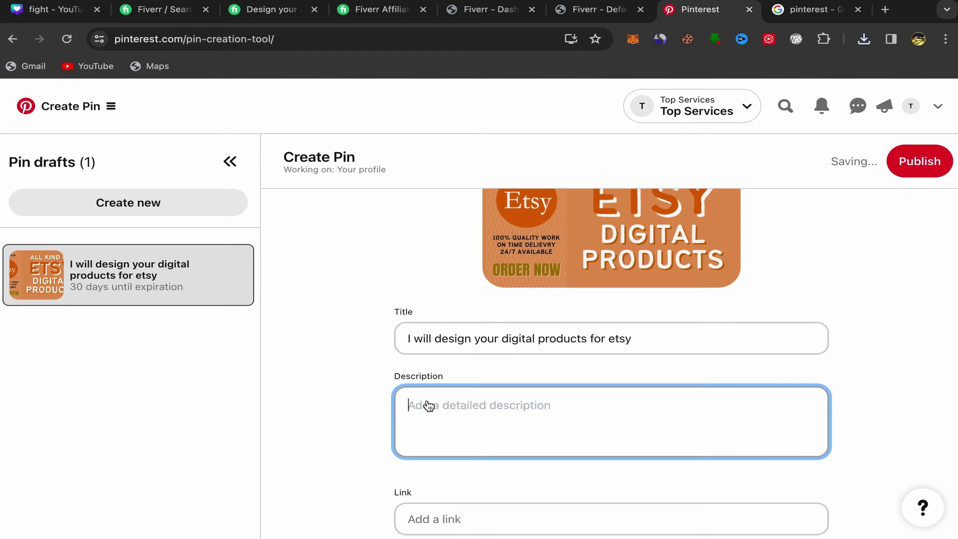
{"action": "left_click", "coordinate": [275, 16]}
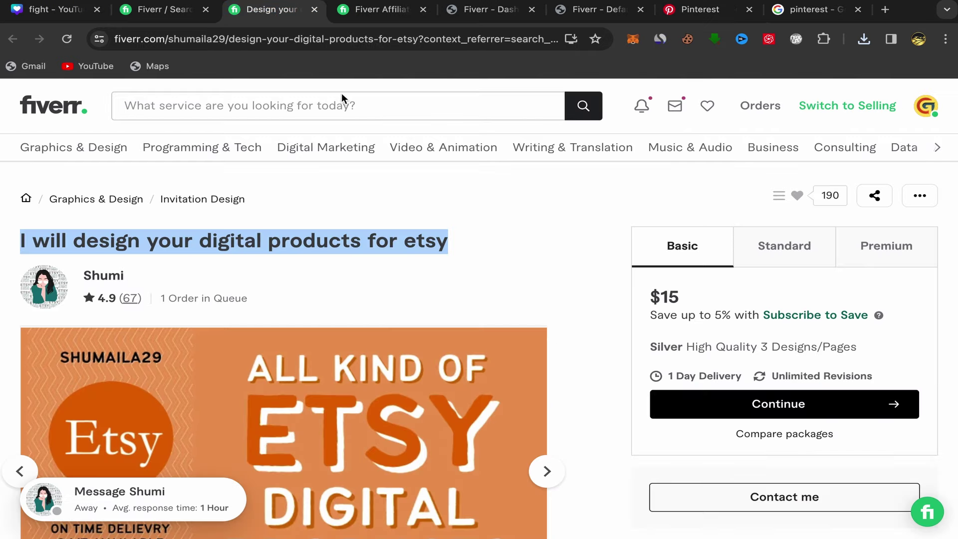
{"action": "scroll", "coordinate": [463, 298], "scroll_direction": "down", "scroll_amount": 15}
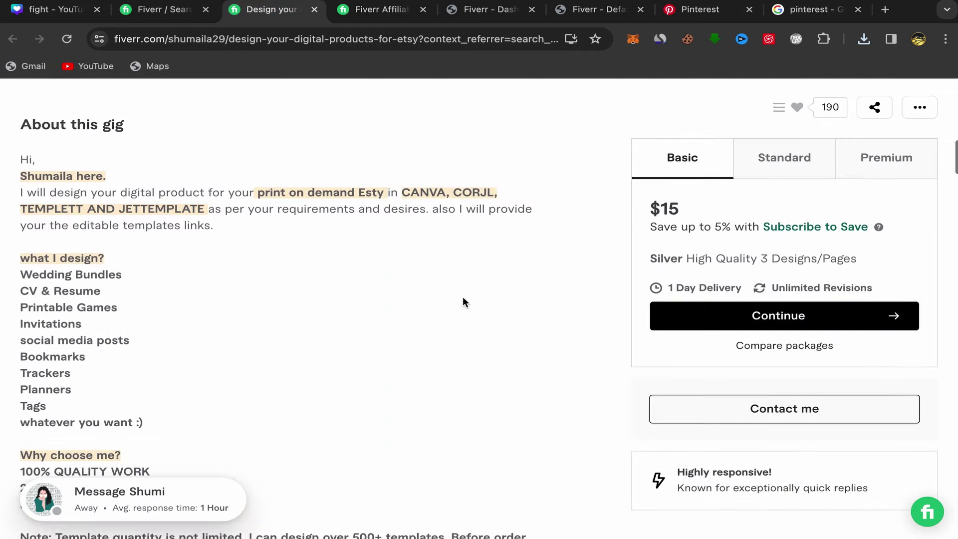
{"action": "left_click_drag", "start_coordinate": [21, 102], "coordinate": [161, 118]}
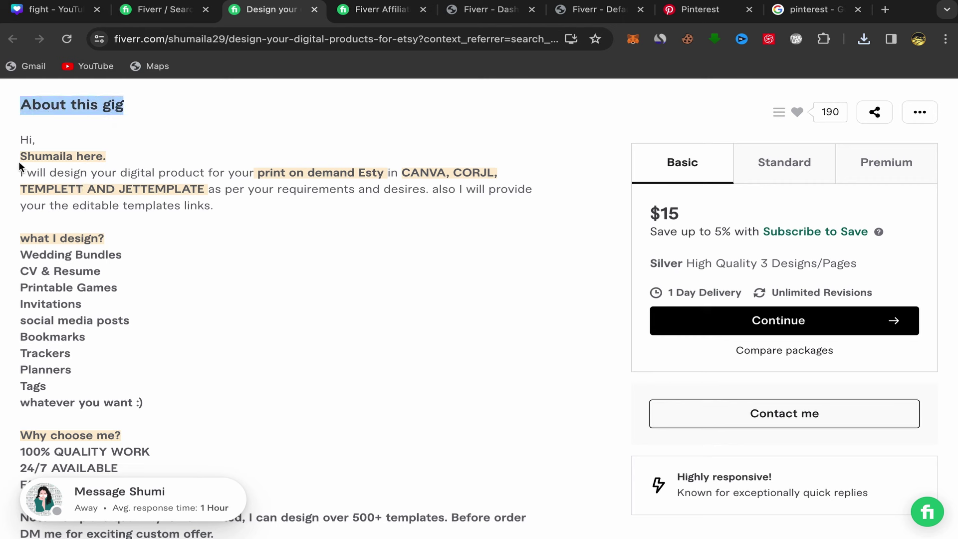
{"action": "left_click_drag", "start_coordinate": [21, 174], "coordinate": [154, 406]}
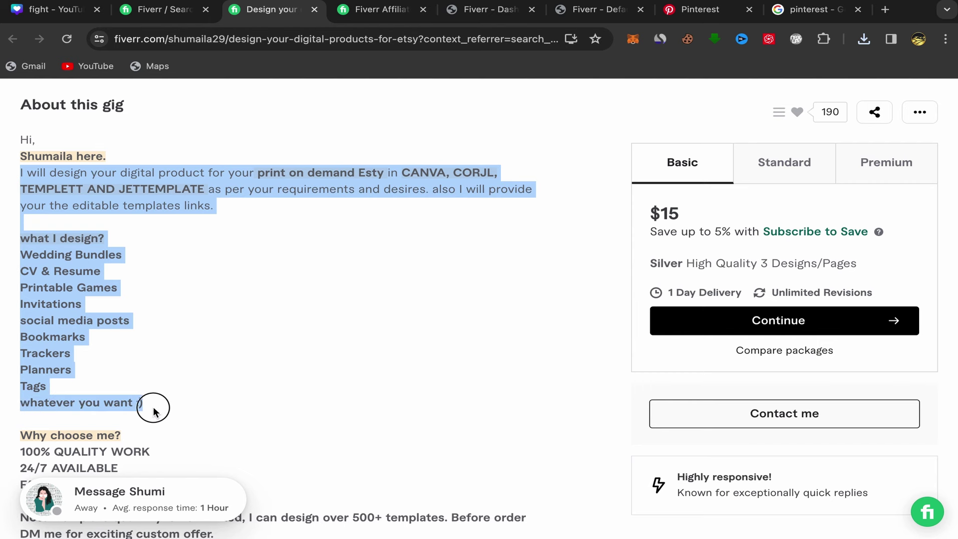
{"action": "right_click", "coordinate": [68, 334]}
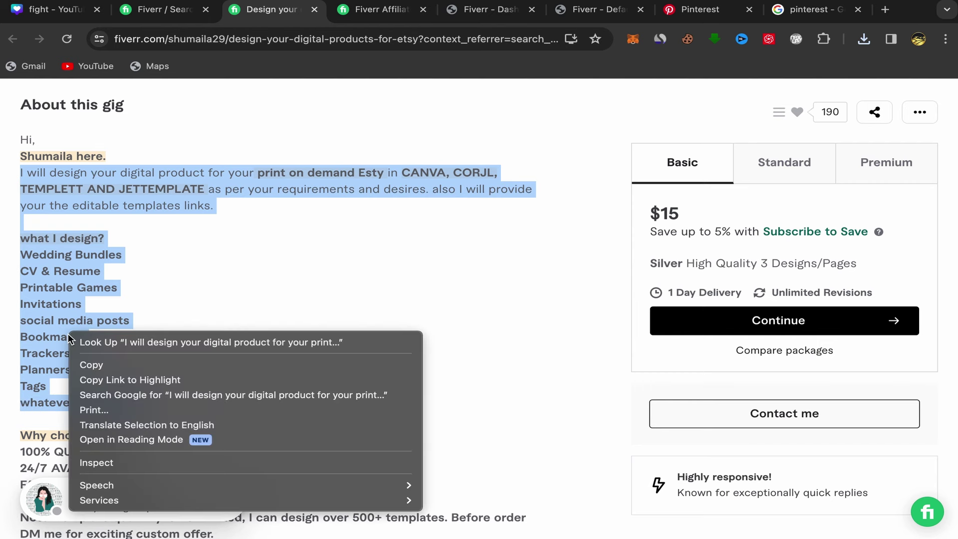
{"action": "left_click", "coordinate": [107, 363]}
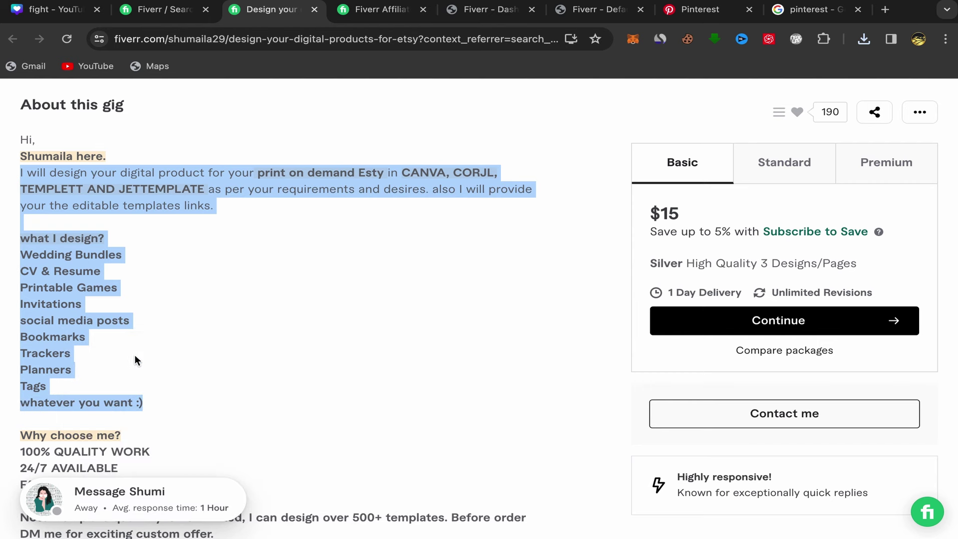
Return to the Pinterest Pin draft and paste the copied gig text as its description
{"action": "left_click", "coordinate": [697, 17]}
{"action": "left_click", "coordinate": [418, 408]}
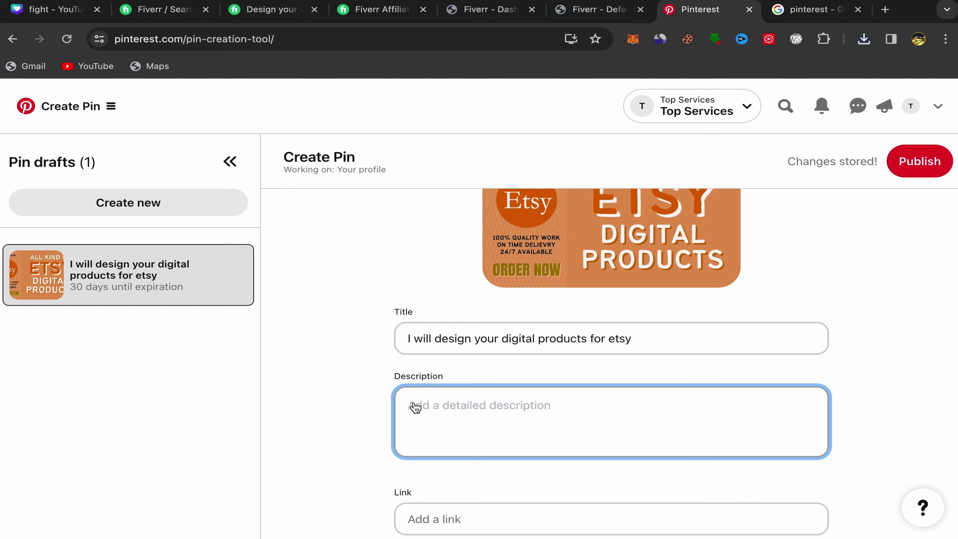
{"action": "right_click", "coordinate": [415, 408]}
{"action": "left_click", "coordinate": [440, 423]}
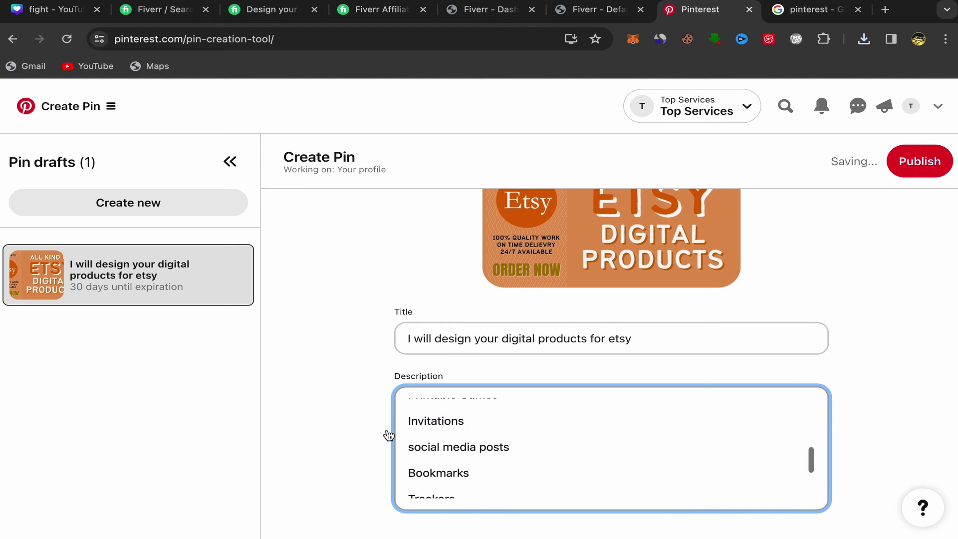
Ready the Pin's link field for entry, and copy the Fiverr CPA (Old plan) deep link from the Fiverr affiliate account
{"action": "scroll", "coordinate": [374, 439], "scroll_direction": "down", "scroll_amount": 4}
{"action": "left_click", "coordinate": [429, 325]}
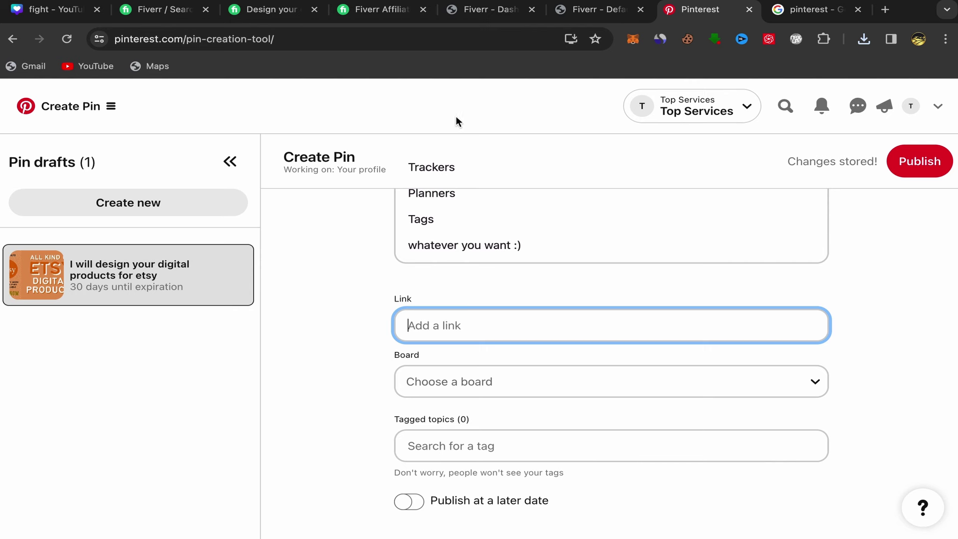
{"action": "left_click", "coordinate": [595, 14]}
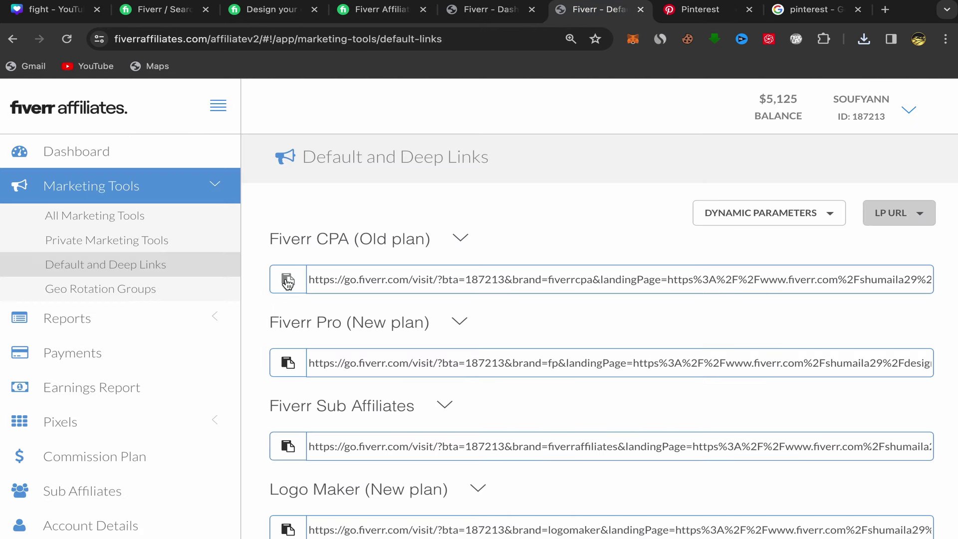
{"action": "left_click", "coordinate": [303, 275]}
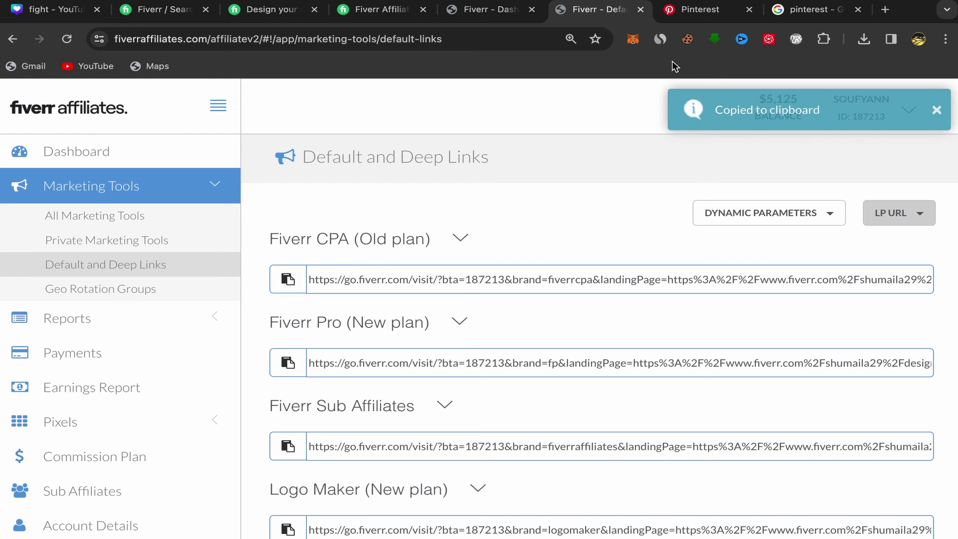
Return to the Pinterest Pin draft and paste the copied Fiverr affiliate deep link as the Pin's link
{"action": "left_click", "coordinate": [705, 15]}
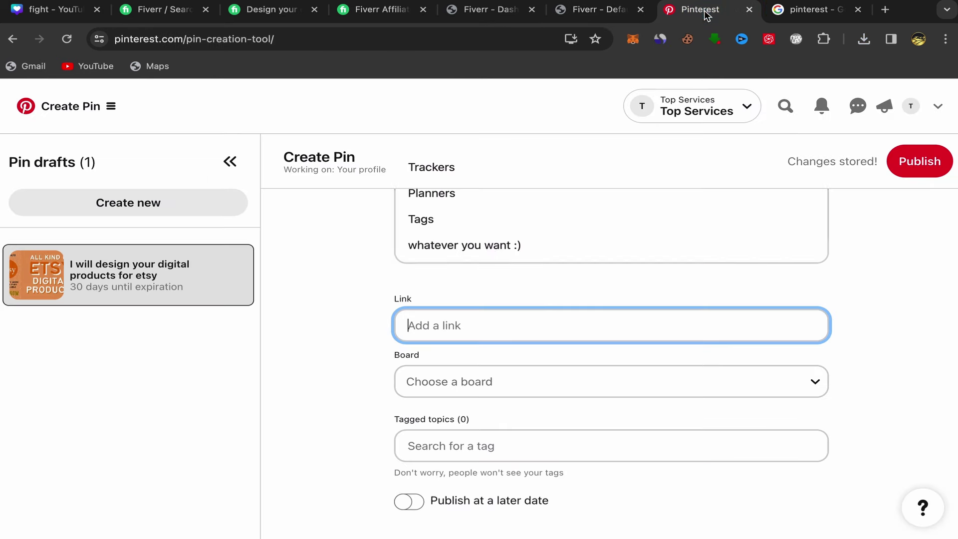
{"action": "right_click", "coordinate": [419, 323]}
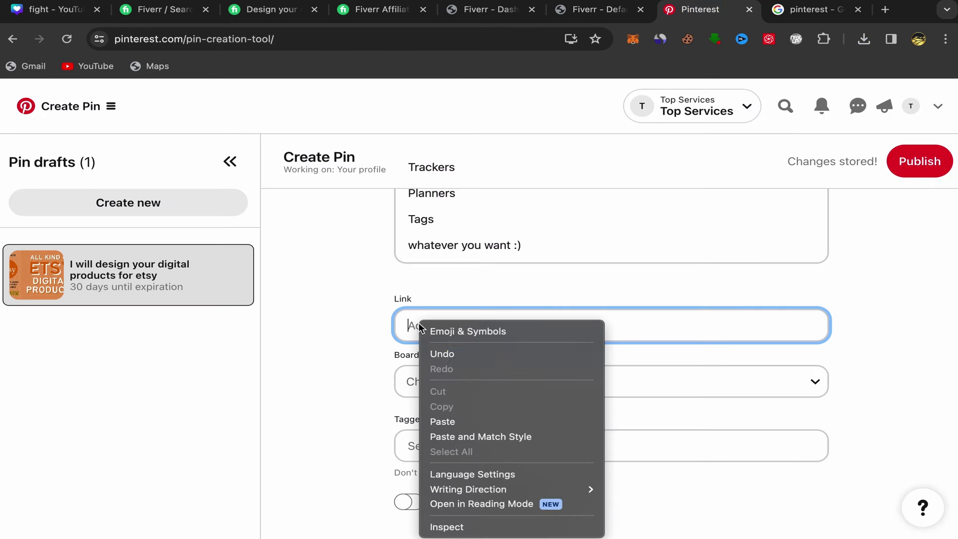
{"action": "left_click", "coordinate": [447, 422]}
{"action": "scroll", "coordinate": [399, 383], "scroll_direction": "down", "scroll_amount": 1}
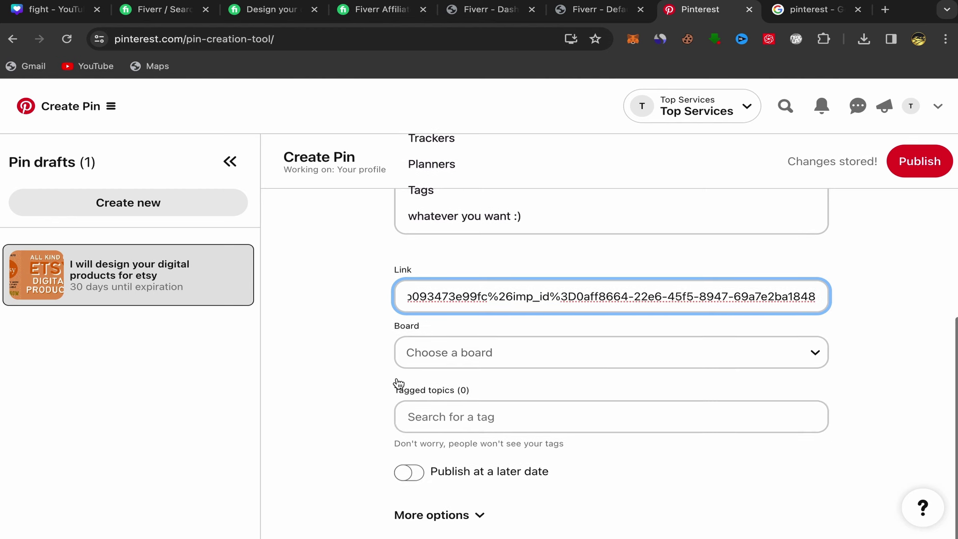
Assign the Pin to the existing "fiverr affiliate" board
{"action": "left_click", "coordinate": [489, 359]}
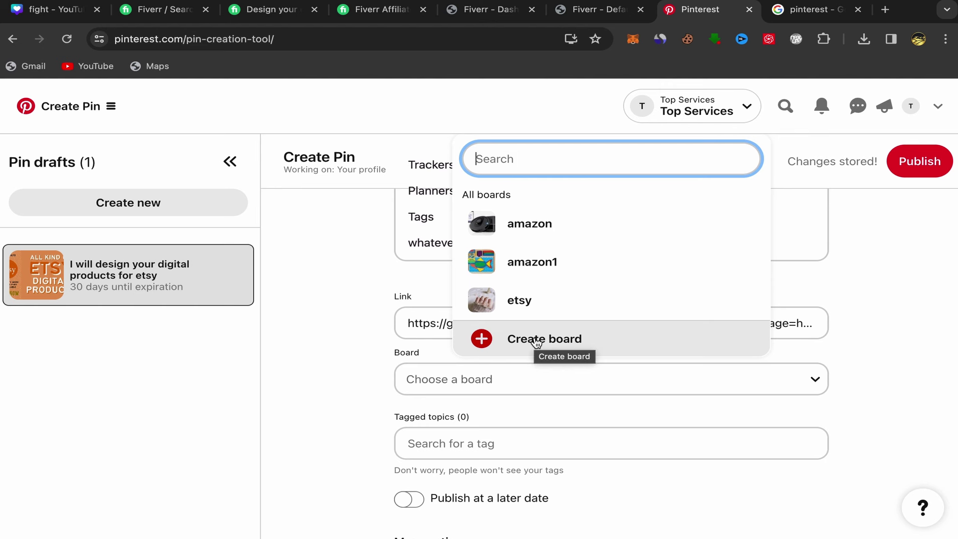
{"action": "scroll", "coordinate": [579, 272], "scroll_direction": "down", "scroll_amount": 1}
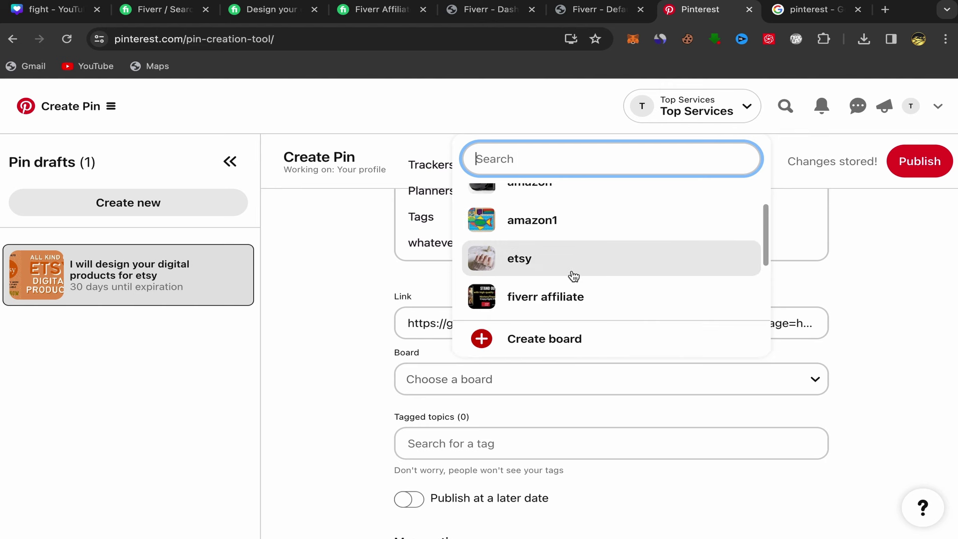
{"action": "scroll", "coordinate": [576, 249], "scroll_direction": "down", "scroll_amount": 1}
{"action": "left_click", "coordinate": [549, 257]}
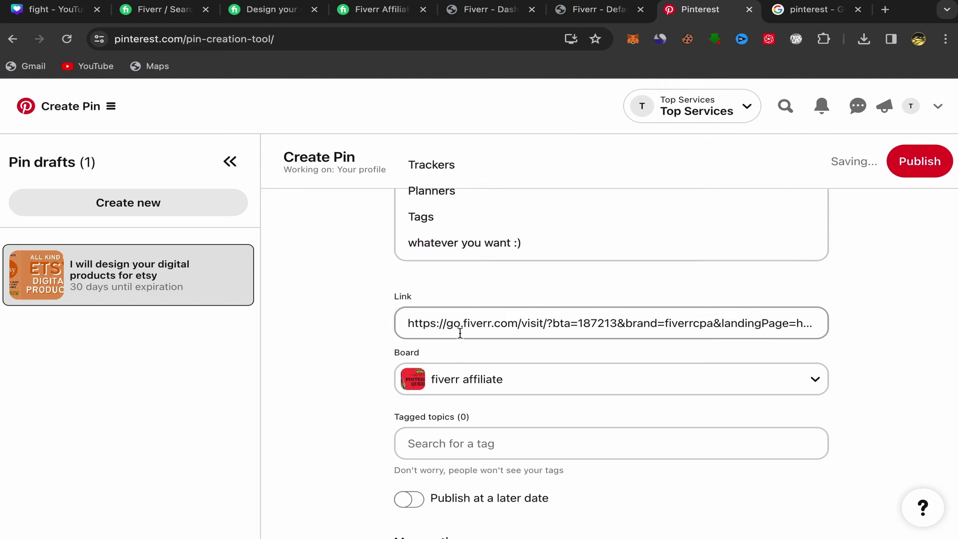
Ready the Pin's tagged topics for entry, and copy the related tag "digital products" from the Fiverr gig page
{"action": "scroll", "coordinate": [449, 349], "scroll_direction": "down", "scroll_amount": 1}
{"action": "left_click", "coordinate": [426, 417]}
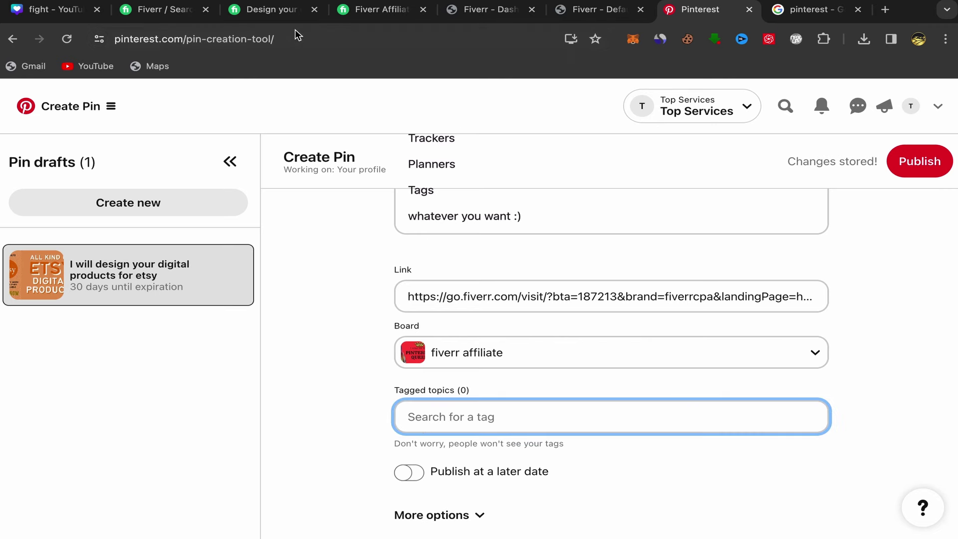
{"action": "left_click", "coordinate": [280, 11]}
{"action": "scroll", "coordinate": [346, 266], "scroll_direction": "down", "scroll_amount": 20}
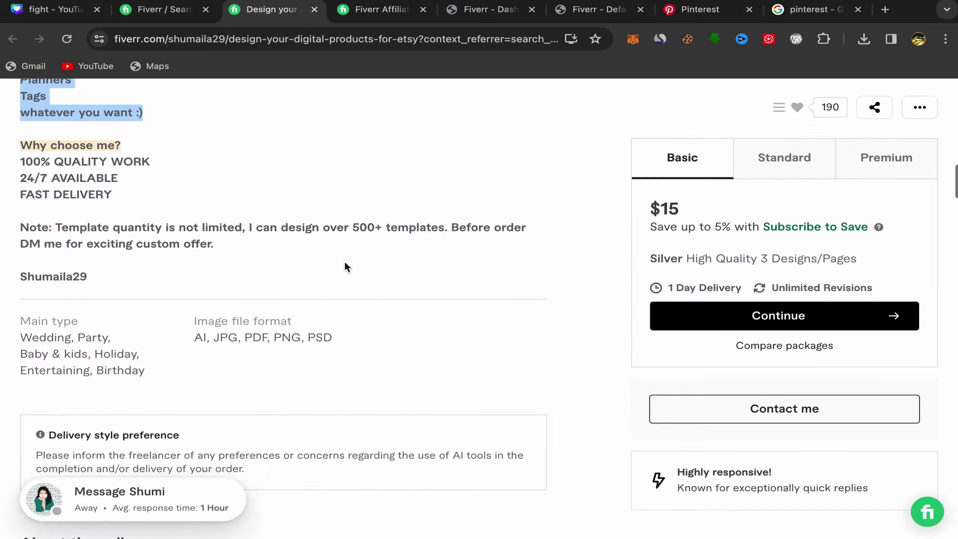
{"action": "scroll", "coordinate": [344, 265], "scroll_direction": "down", "scroll_amount": 20}
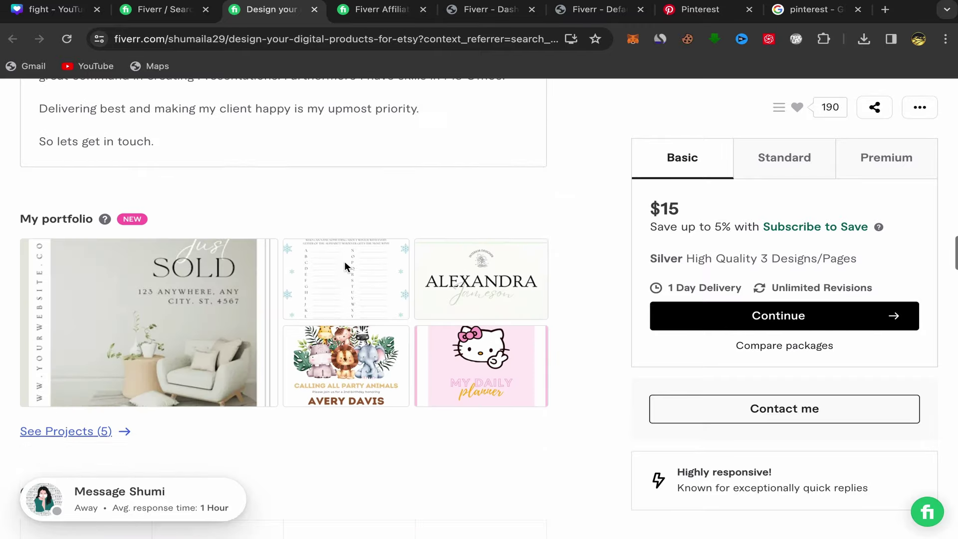
{"action": "scroll", "coordinate": [344, 267], "scroll_direction": "down", "scroll_amount": 20}
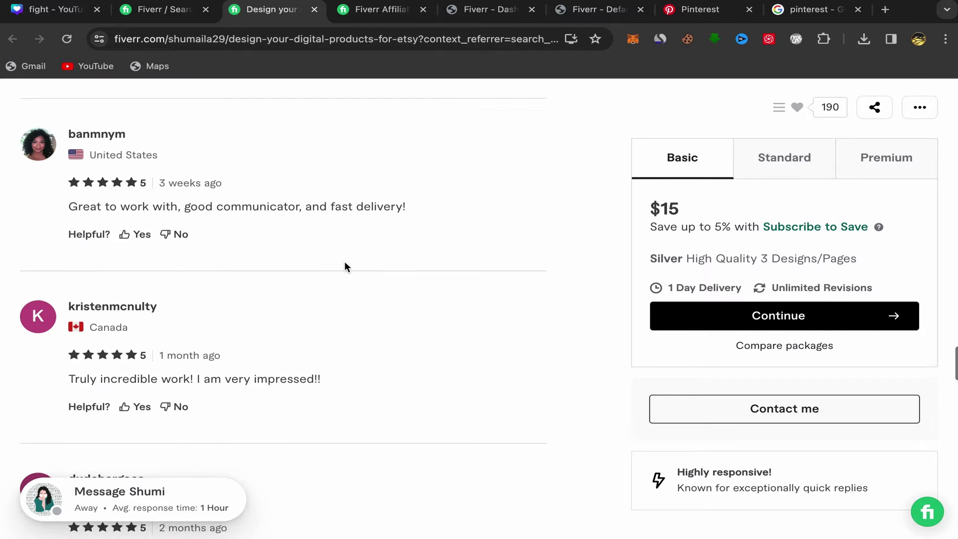
{"action": "scroll", "coordinate": [345, 267], "scroll_direction": "down", "scroll_amount": 2}
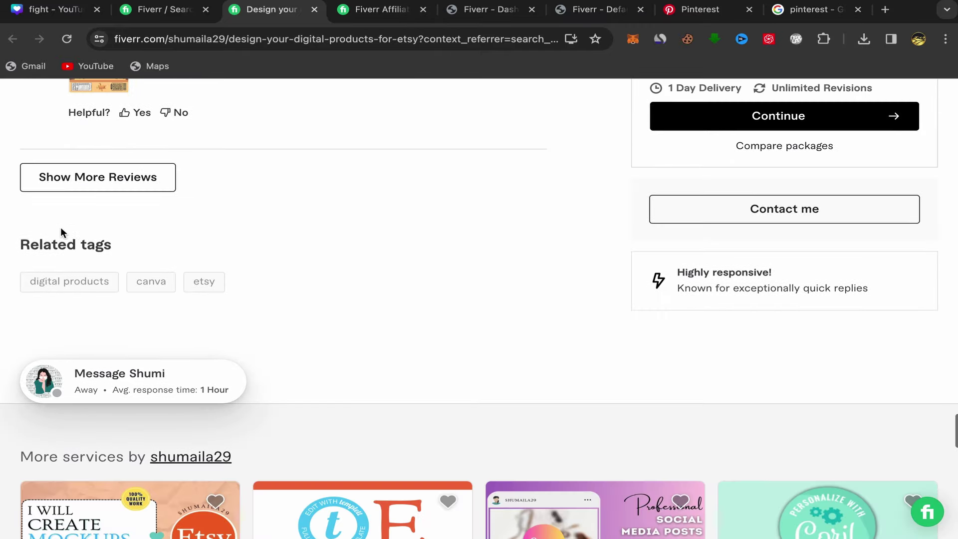
{"action": "left_click", "coordinate": [25, 248]}
{"action": "triple_click", "coordinate": [79, 279]}
{"action": "right_click", "coordinate": [80, 277]}
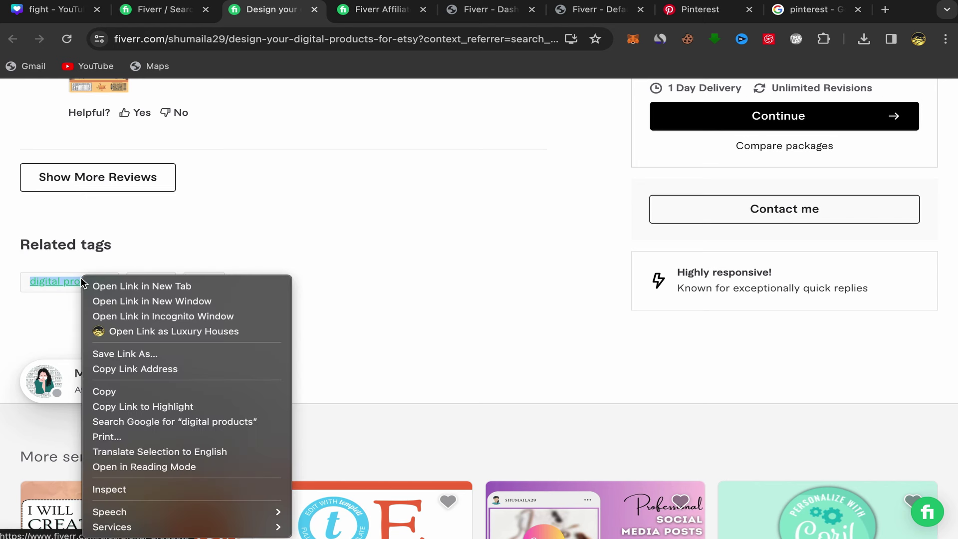
{"action": "left_click", "coordinate": [110, 392]}
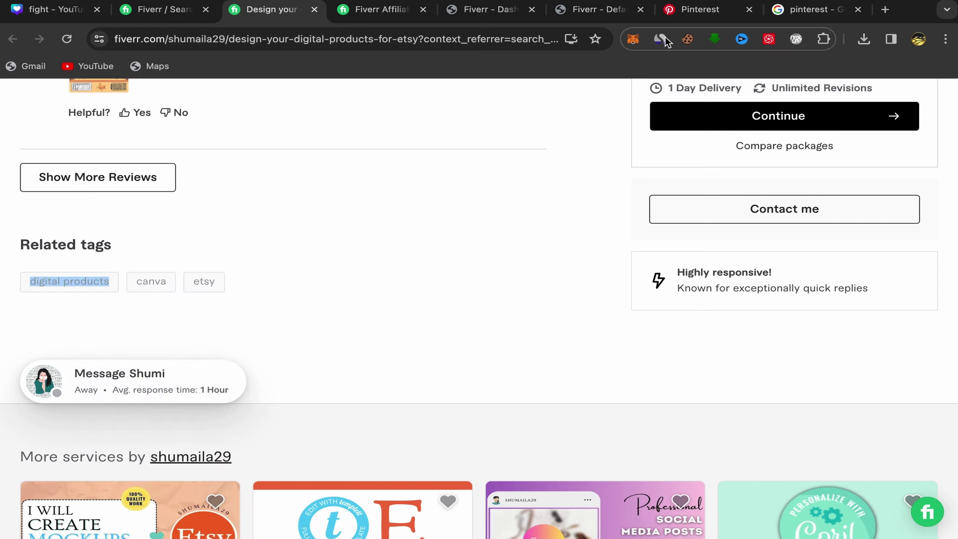
Return to the Pinterest Pin draft and paste "digital products" into its tagged topics
{"action": "left_click", "coordinate": [704, 15]}
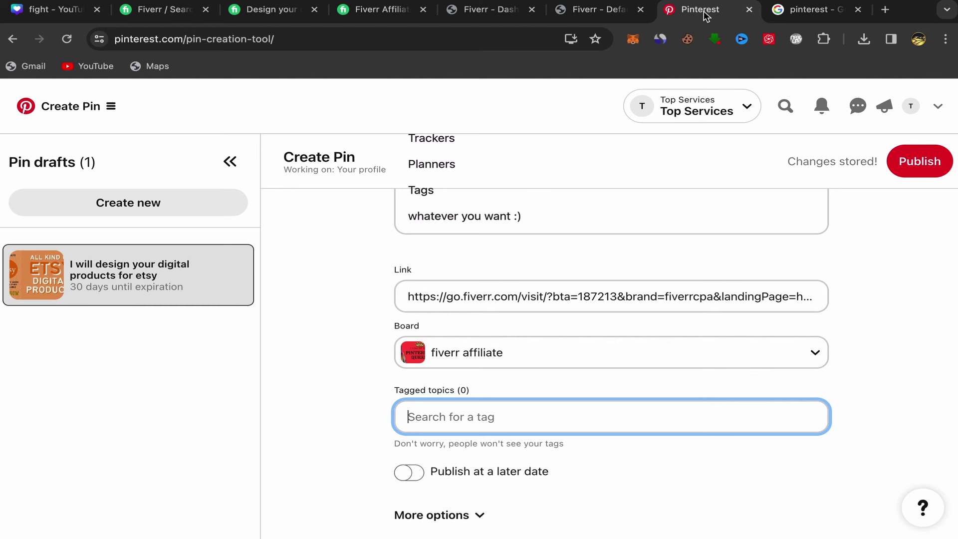
{"action": "right_click", "coordinate": [423, 412]}
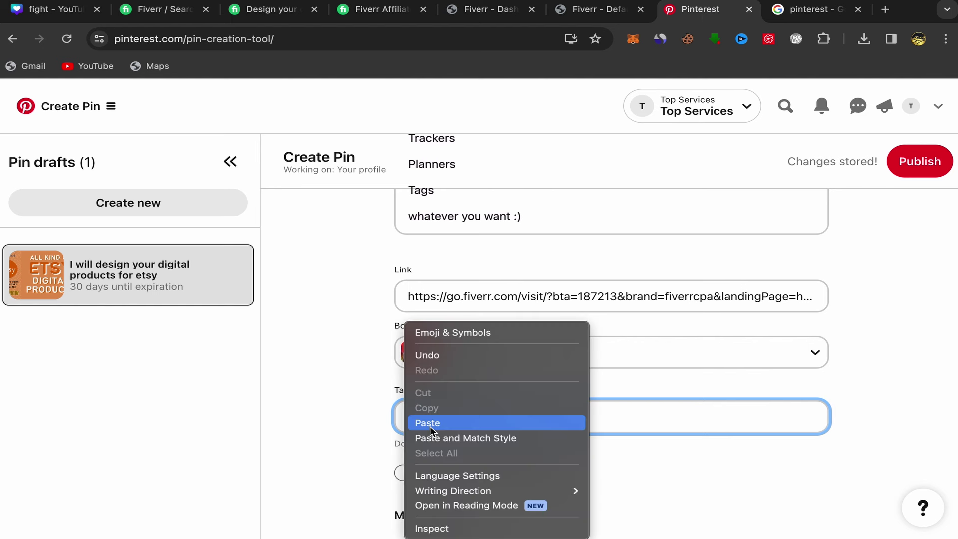
{"action": "left_click", "coordinate": [429, 422]}
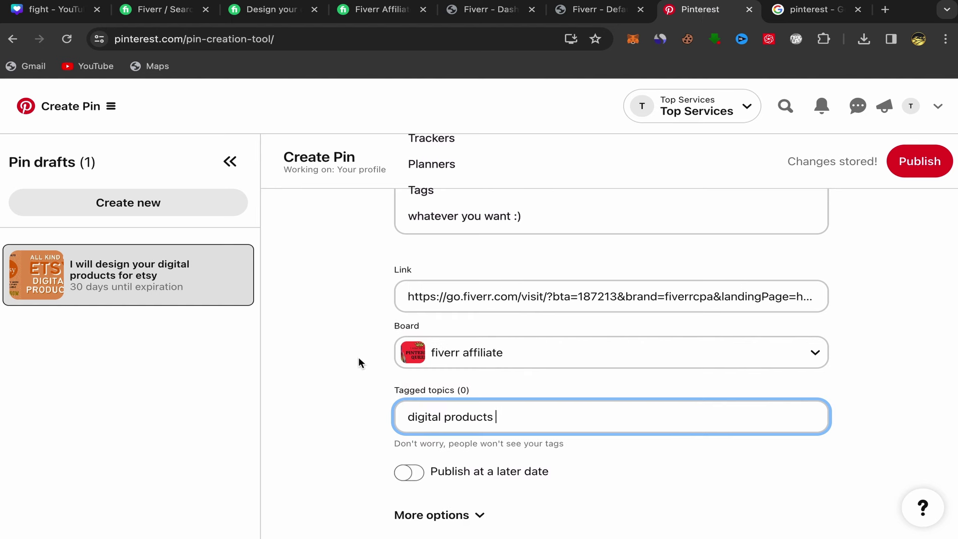
Copy the phrase "digital products for etsy" from the Pin's title
{"action": "scroll", "coordinate": [351, 354], "scroll_direction": "up", "scroll_amount": 3}
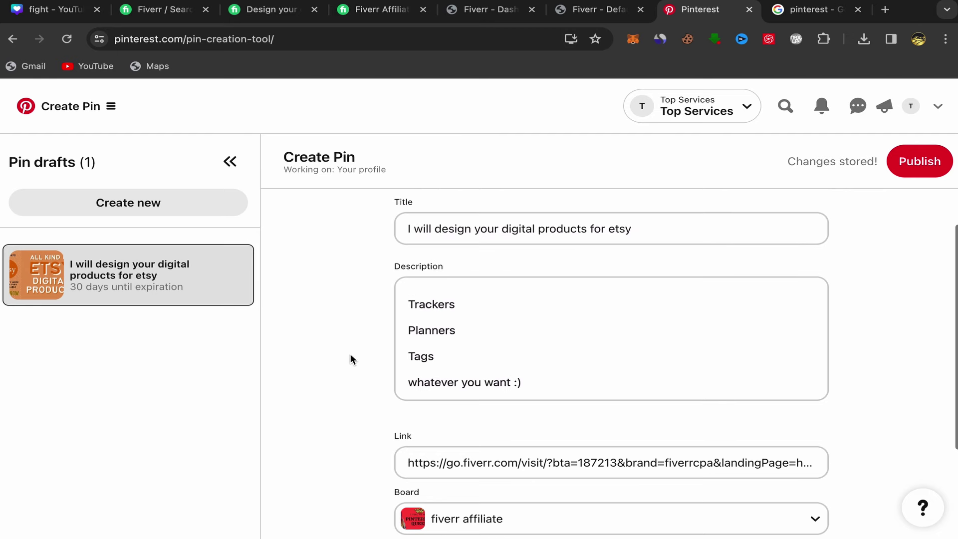
{"action": "scroll", "coordinate": [350, 354], "scroll_direction": "up", "scroll_amount": 3}
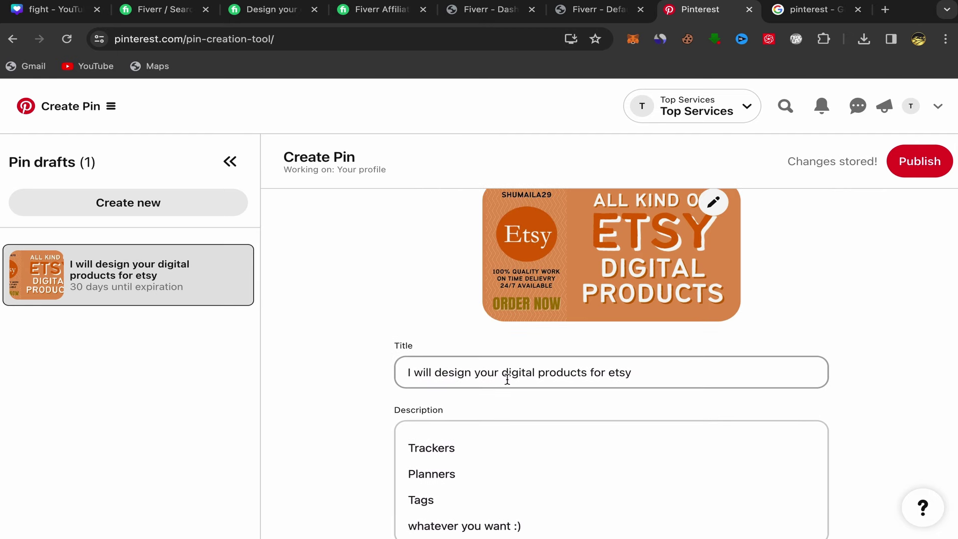
{"action": "left_click_drag", "start_coordinate": [502, 374], "coordinate": [633, 374]}
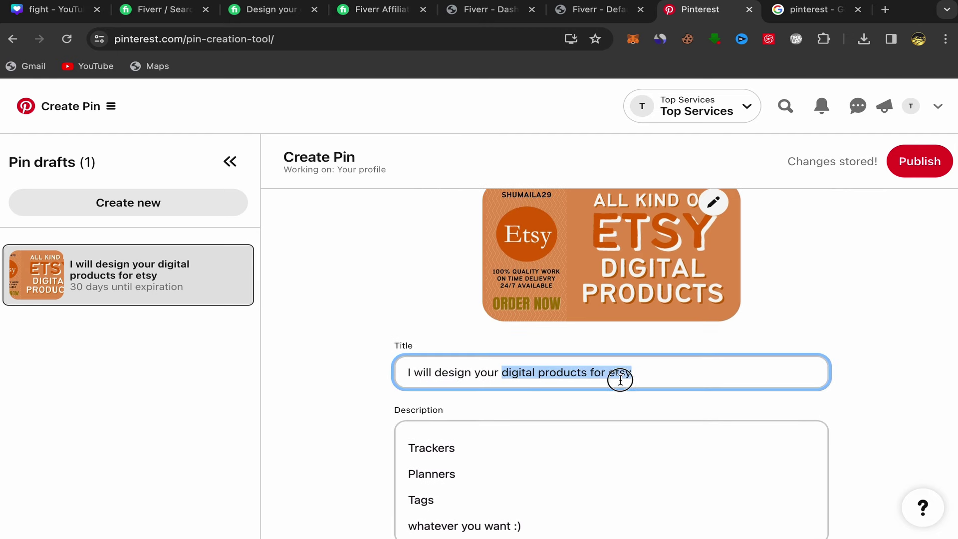
{"action": "right_click", "coordinate": [573, 373]}
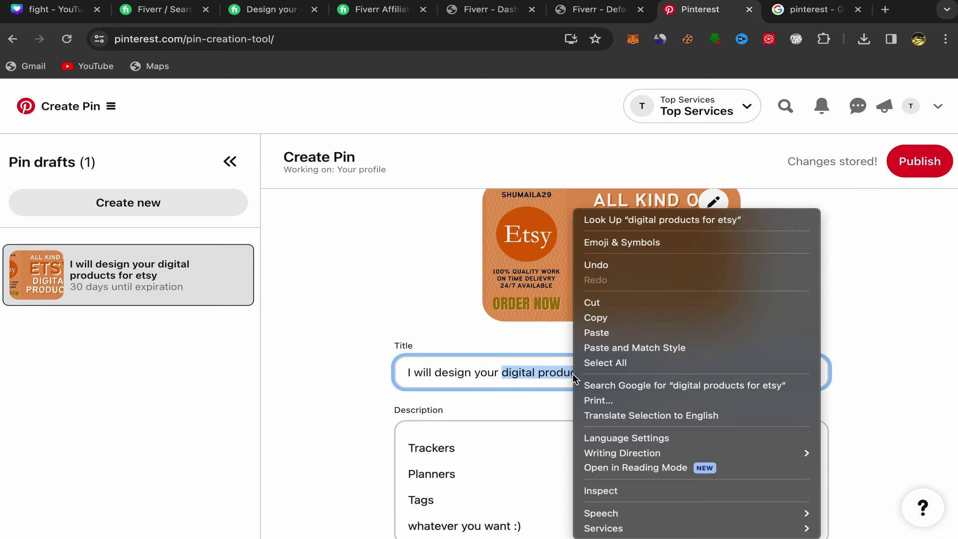
{"action": "left_click", "coordinate": [606, 320]}
Paste "digital products for etsy" after the existing text in the Pin's tagged topics
{"action": "scroll", "coordinate": [556, 382], "scroll_direction": "down", "scroll_amount": 6}
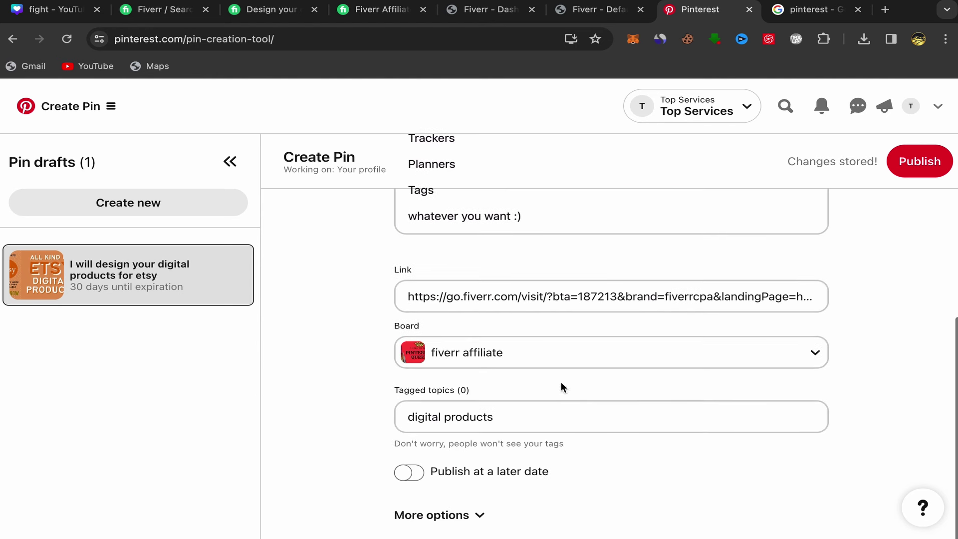
{"action": "left_click", "coordinate": [504, 421]}
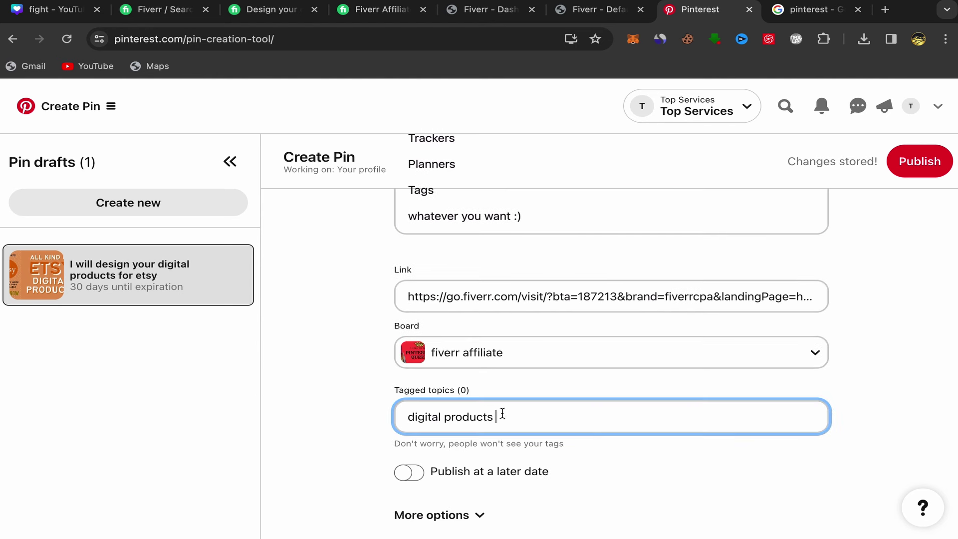
{"action": "right_click", "coordinate": [502, 413]}
{"action": "left_click", "coordinate": [535, 386]}
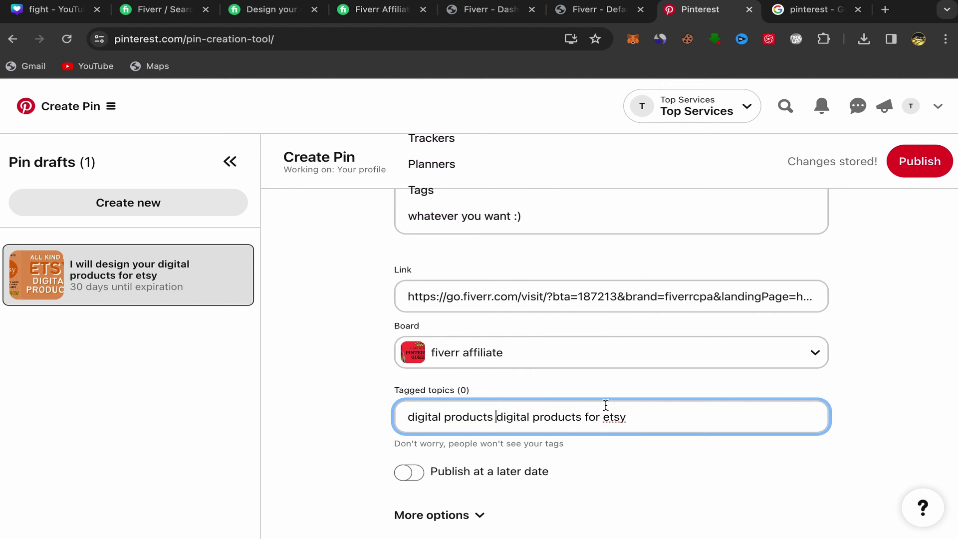
Publish the Pin and open its published page to review the image, title and Fiverr link
{"action": "left_click", "coordinate": [920, 161]}
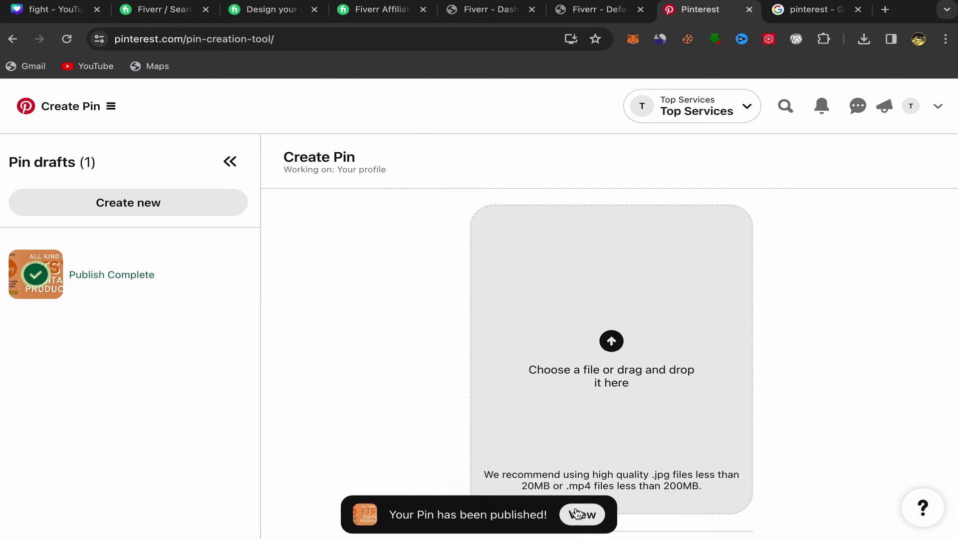
{"action": "left_click", "coordinate": [587, 525]}
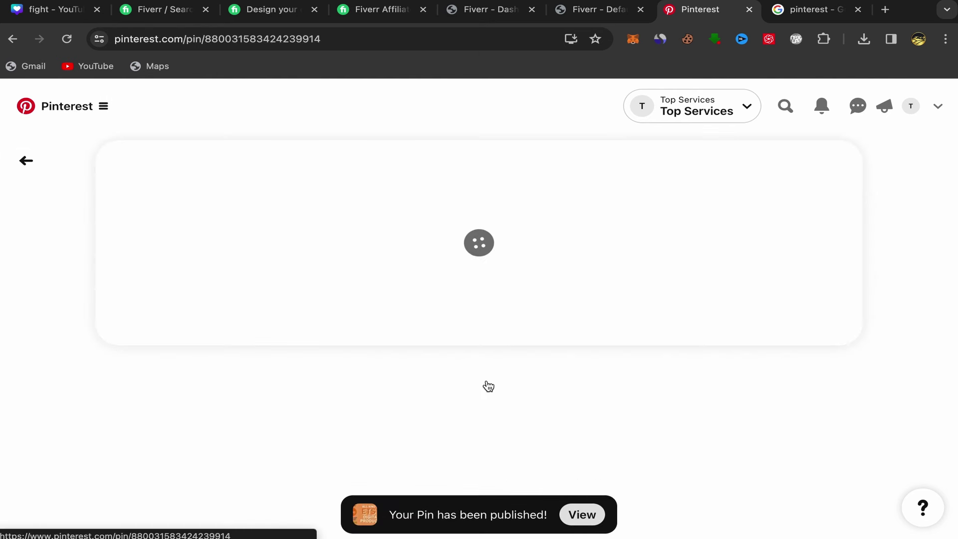
{"action": "scroll", "coordinate": [455, 235], "scroll_direction": "down", "scroll_amount": 2}
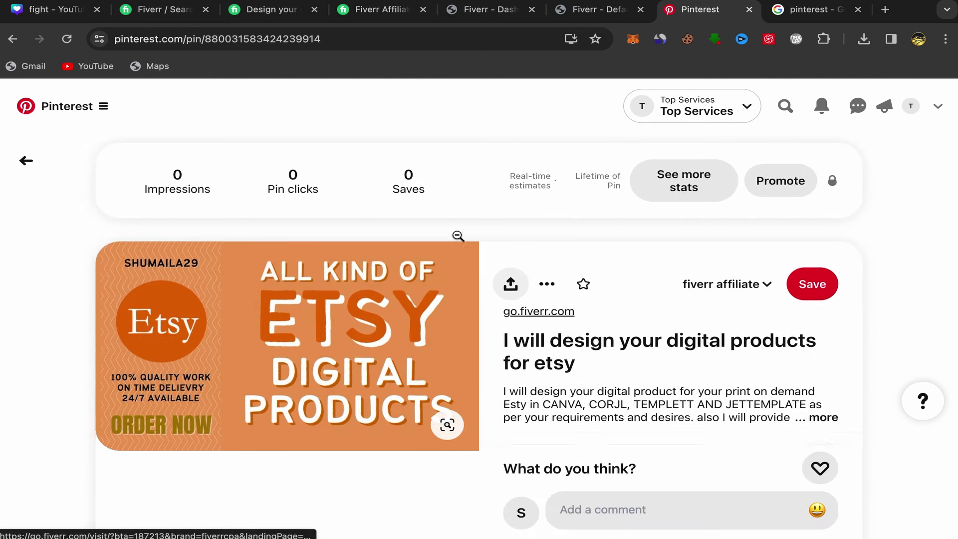
{"action": "mouse_move", "coordinate": [297, 240]}
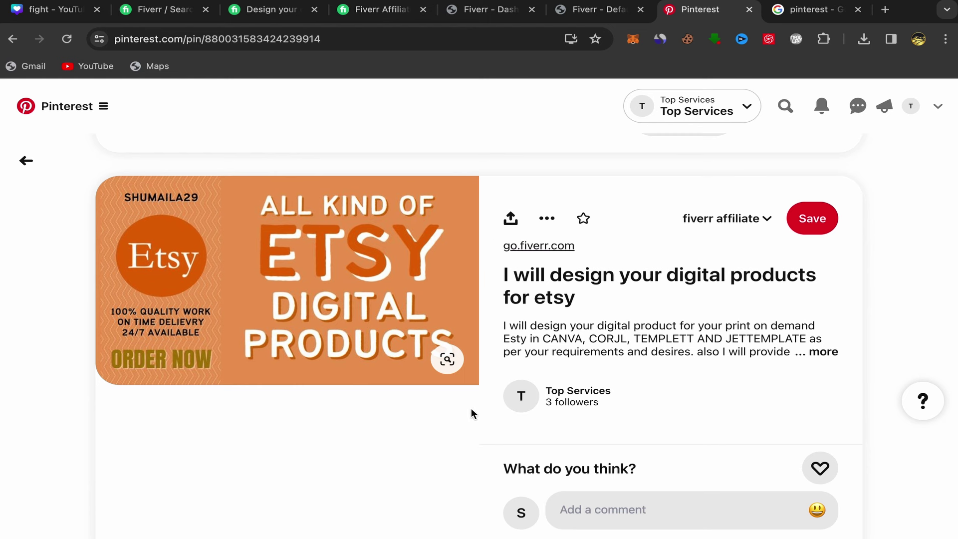
{"action": "mouse_move", "coordinate": [425, 301]}
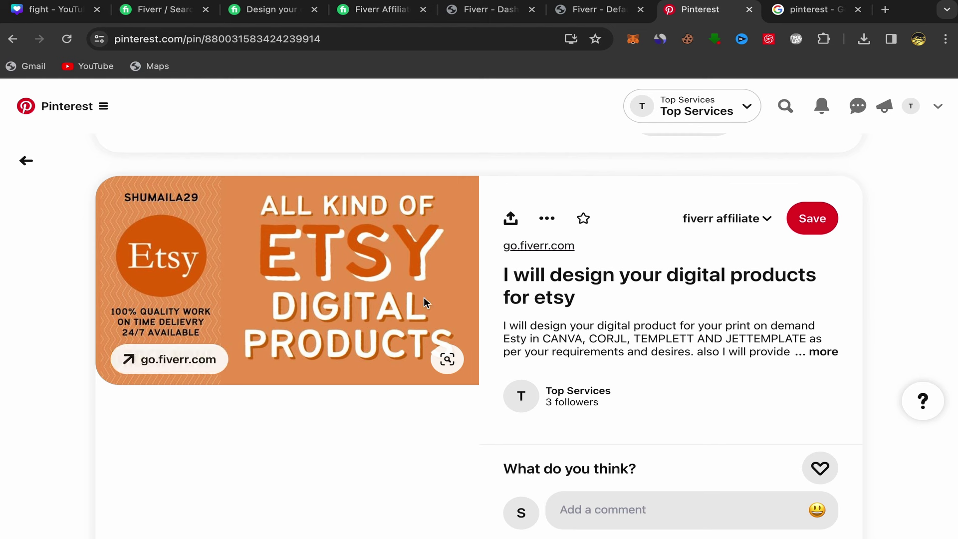